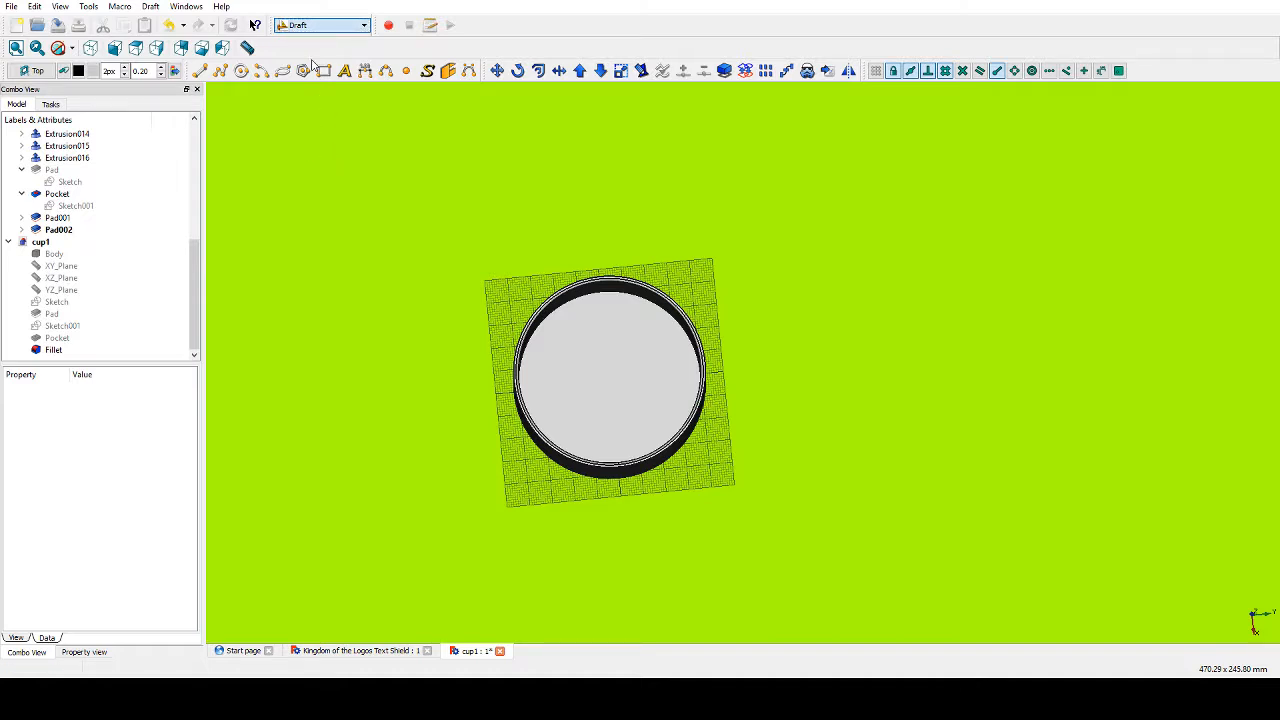
Start a ShapeString on the cup and place its location point at X 0, Y 0, Z 0 mm.
{"action": "scroll", "coordinate": [771, 386], "scroll_direction": "up", "scroll_amount": 2}
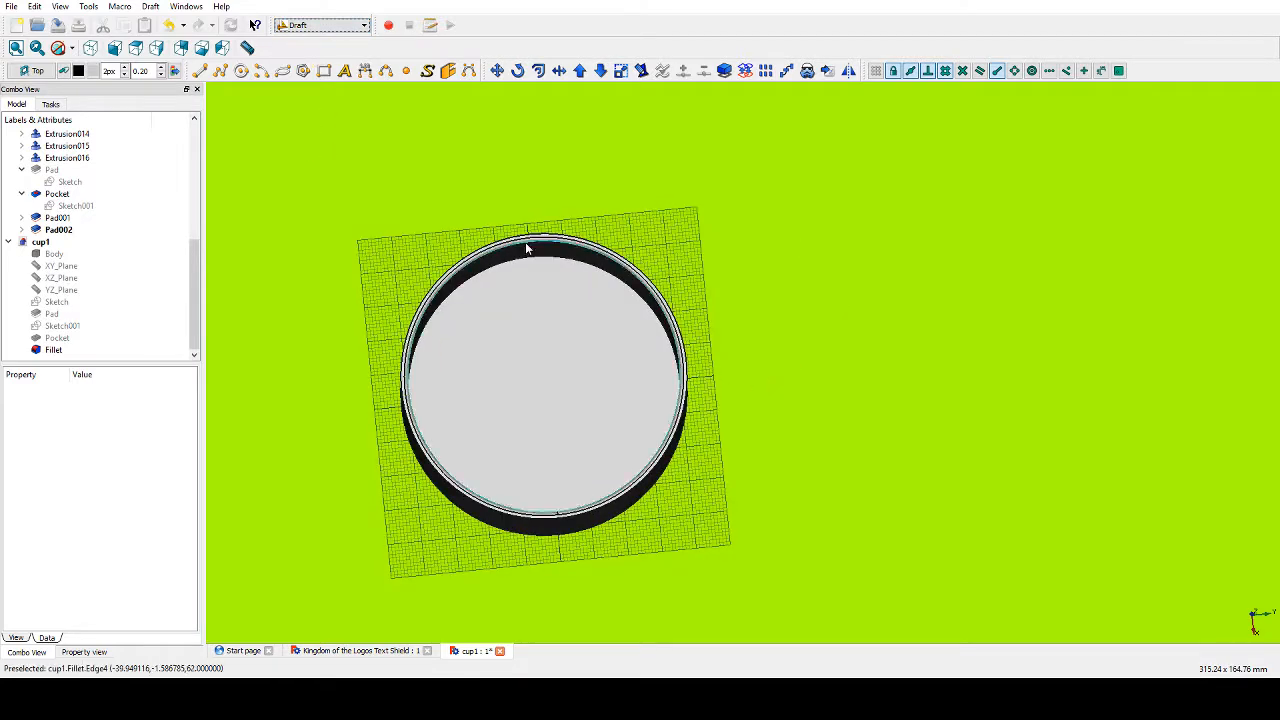
{"action": "left_click", "coordinate": [429, 72]}
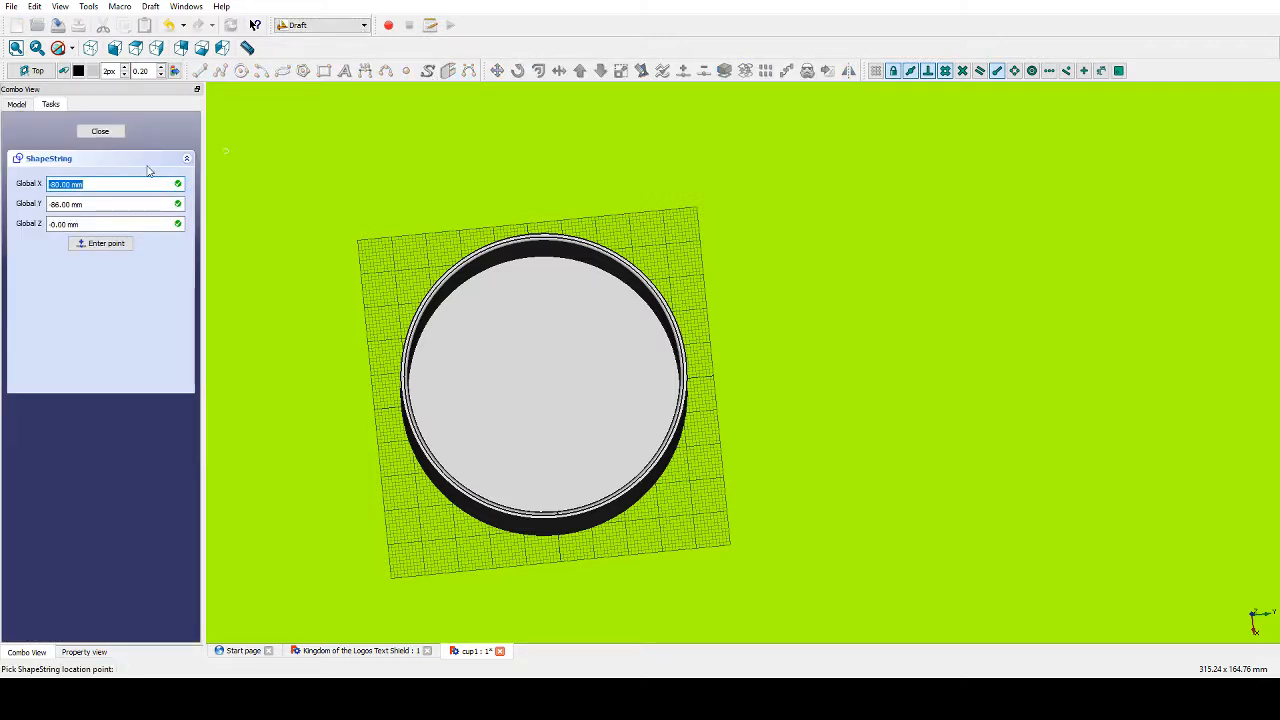
{"action": "type", "text": "0"}
{"action": "key", "text": "Tab"}
{"action": "type", "text": "0"}
{"action": "key", "text": "Tab"}
{"action": "type", "text": "0"}
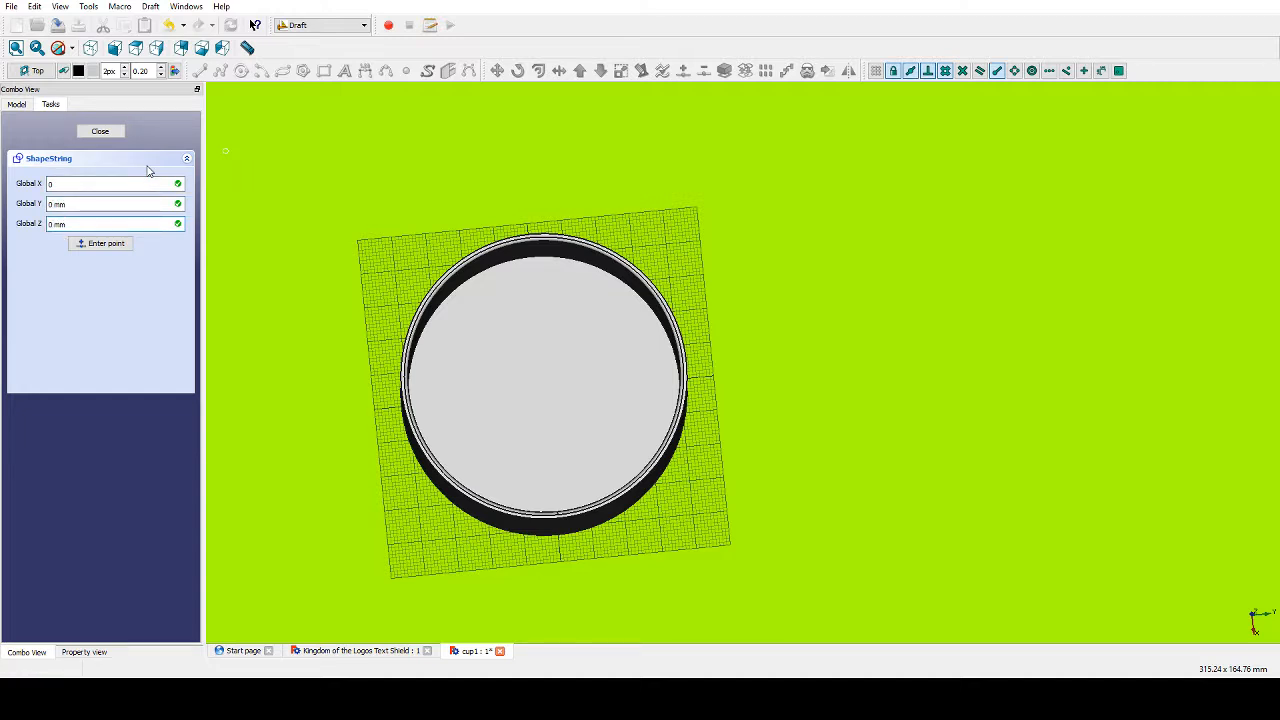
{"action": "key", "text": "Return"}
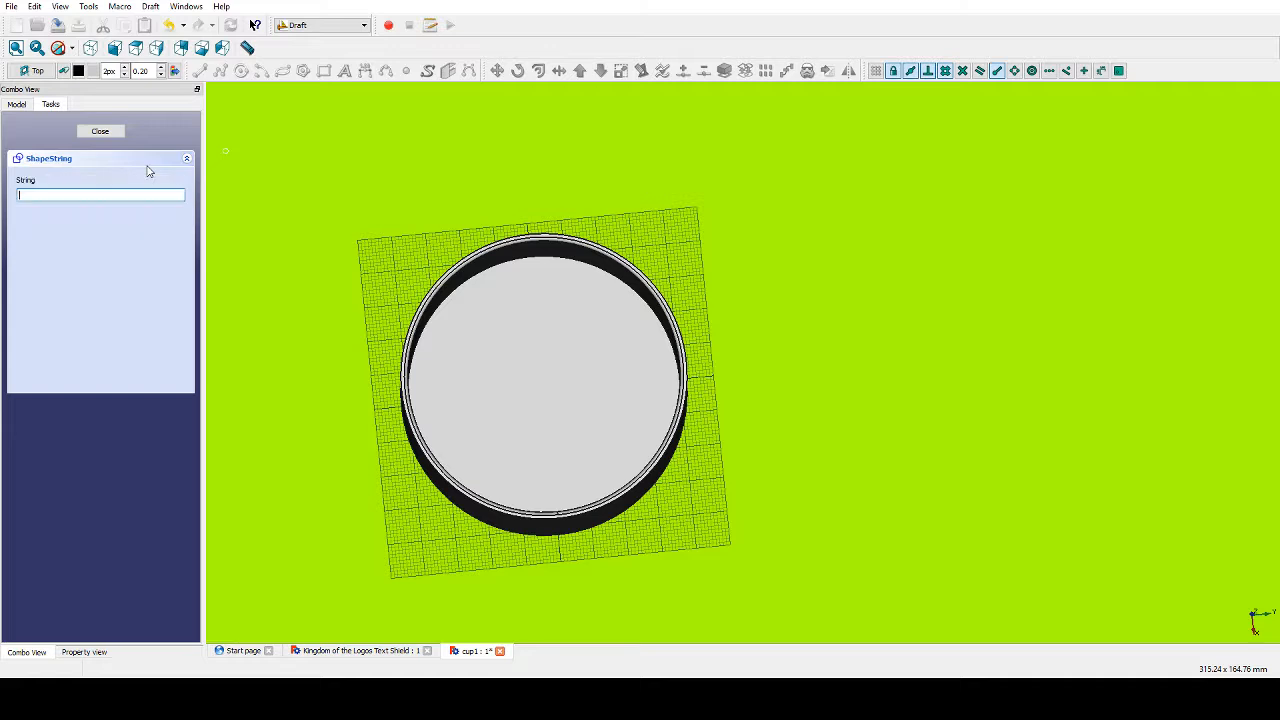
Create the ShapeString with the text D, a height of 50 mm and a font file chosen from disk.
{"action": "type", "text": "D"}
{"action": "key", "text": "Return"}
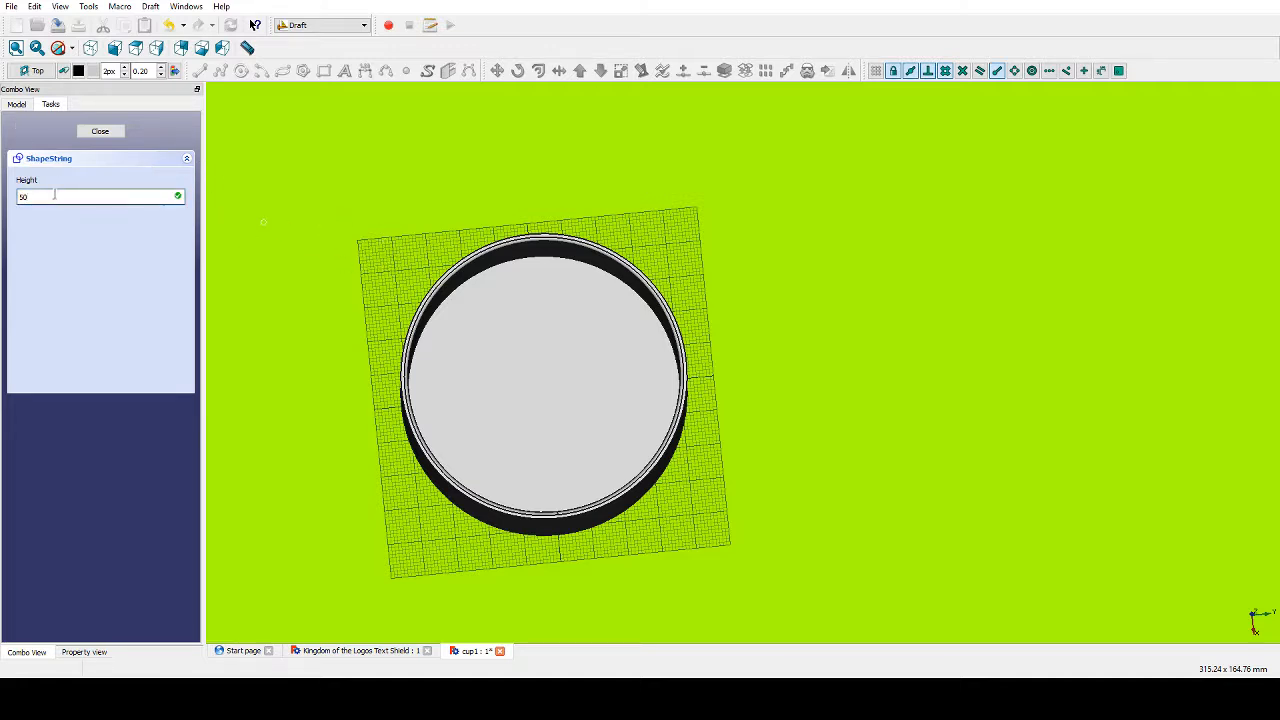
{"action": "key", "text": "Return"}
{"action": "key", "text": "Return"}
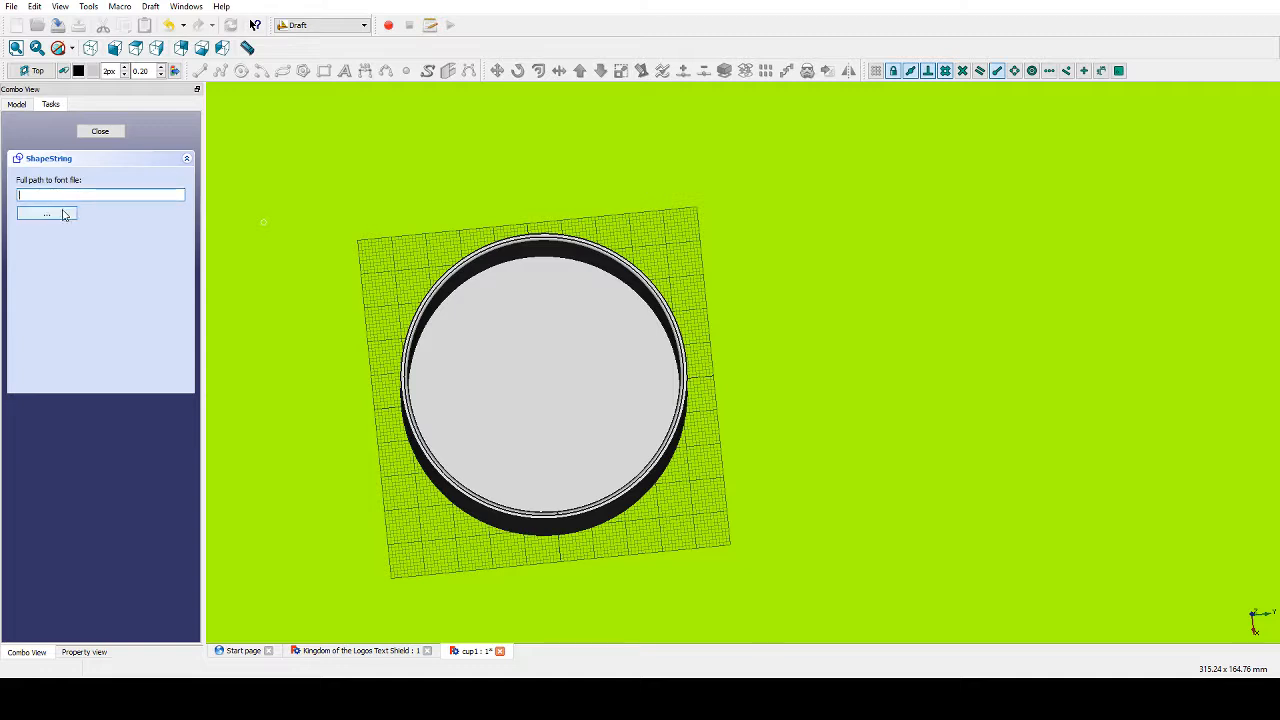
{"action": "left_click", "coordinate": [63, 214]}
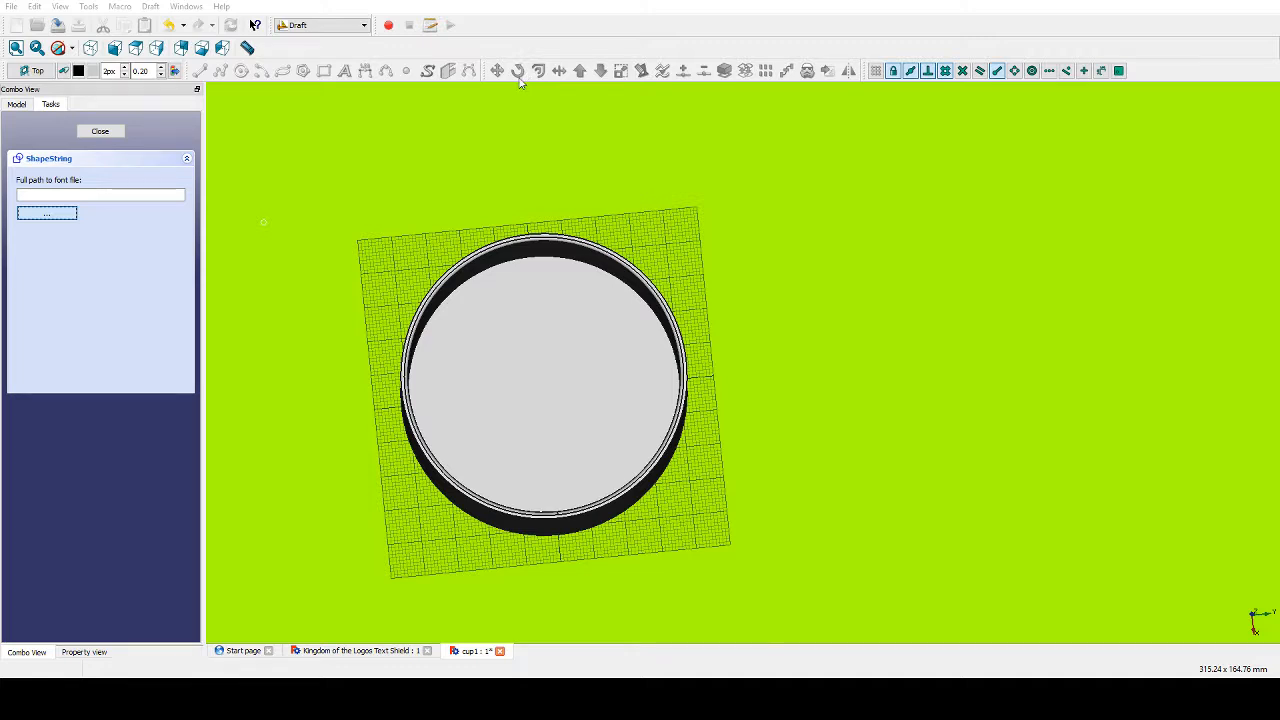
{"action": "double_click", "coordinate": [823, 325]}
Set the working plane to XZ with a 0 mm offset.
{"action": "middle_click_drag", "start_coordinate": [733, 527], "coordinate": [595, 518]}
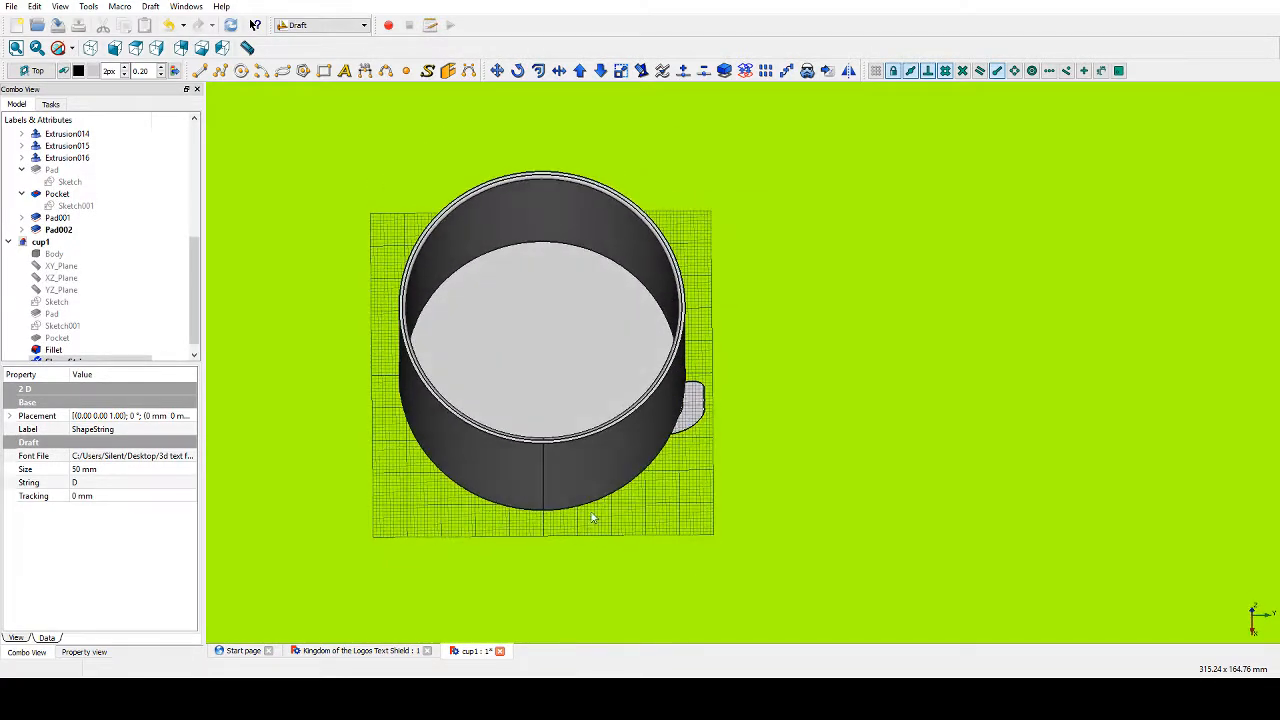
{"action": "left_click", "coordinate": [38, 71]}
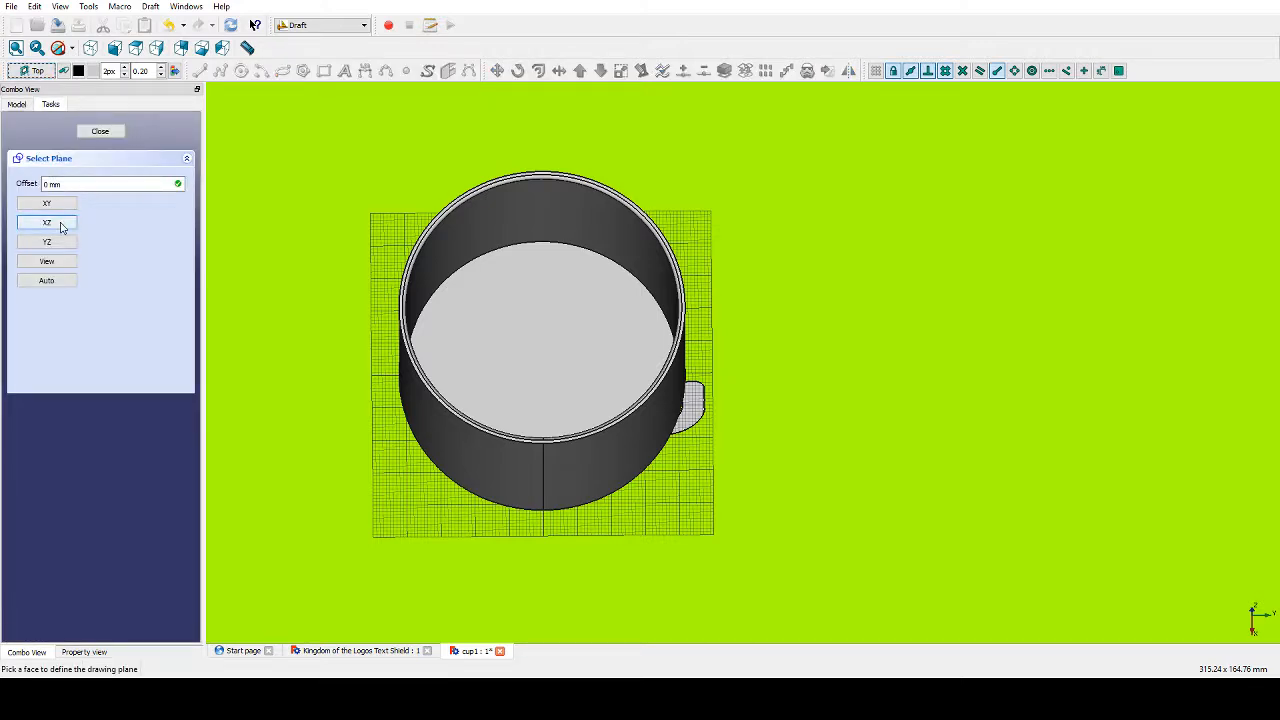
{"action": "left_click", "coordinate": [60, 226]}
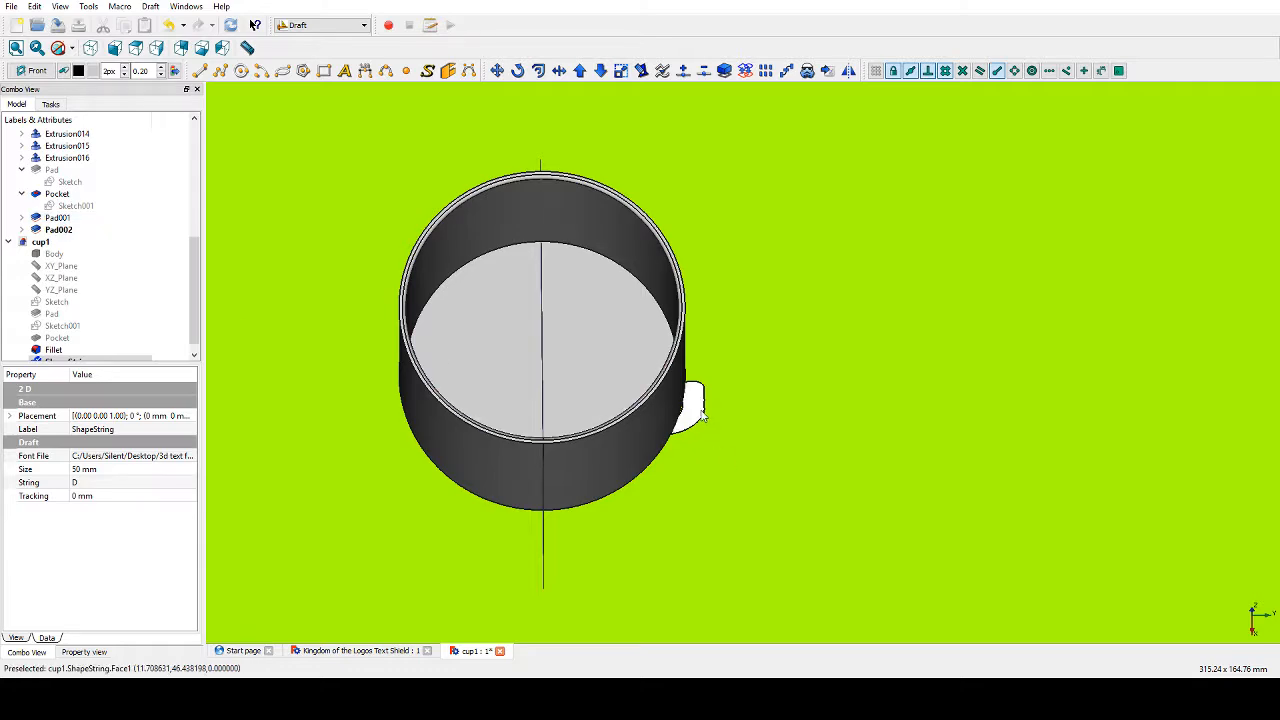
{"action": "middle_click_drag", "start_coordinate": [871, 514], "coordinate": [700, 406]}
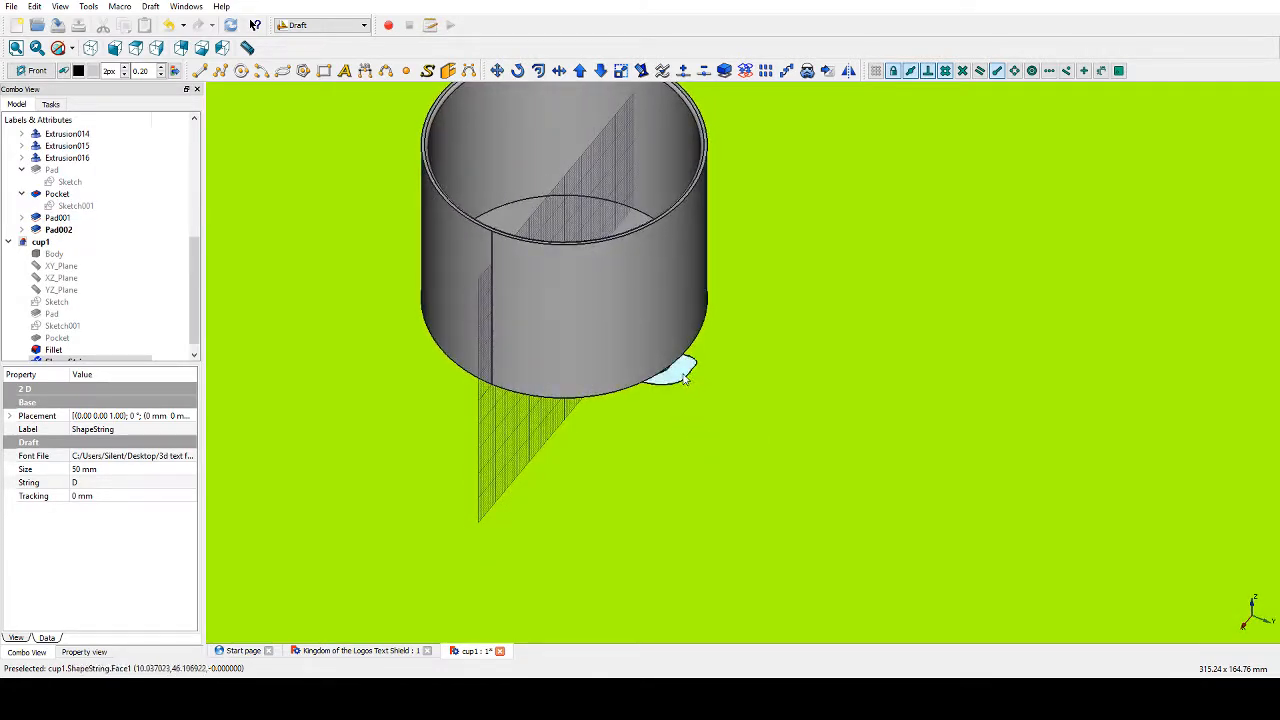
{"action": "left_click", "coordinate": [684, 376]}
{"action": "middle_click_drag", "start_coordinate": [755, 467], "coordinate": [709, 349]}
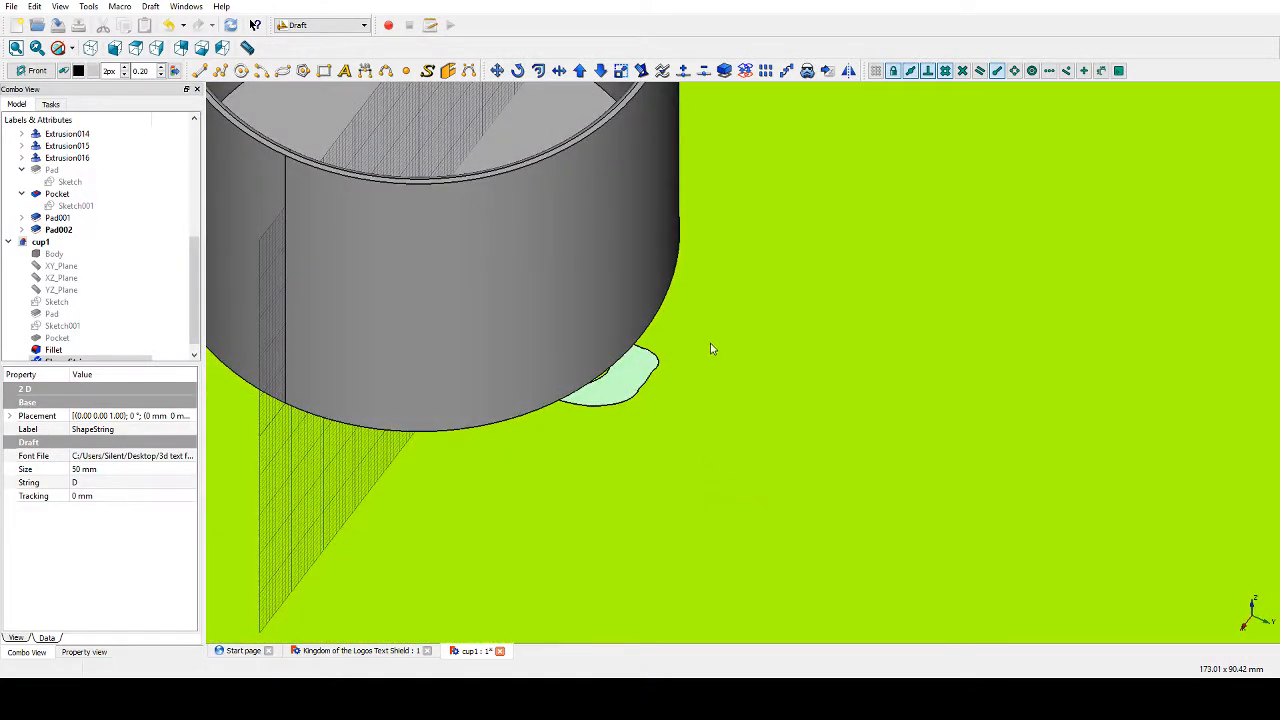
{"action": "left_click", "coordinate": [800, 415]}
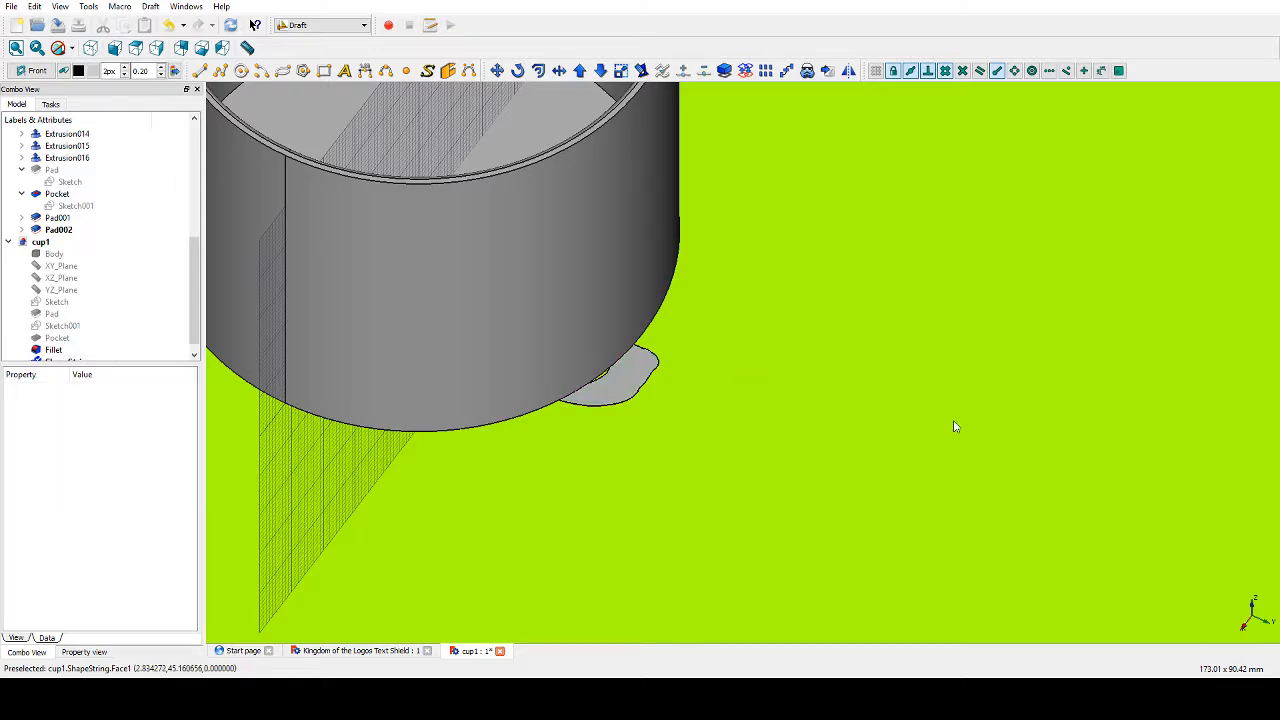
Extrude the face of the letter D upward by about 21 mm with the Trimex tool.
{"action": "left_click", "coordinate": [640, 377]}
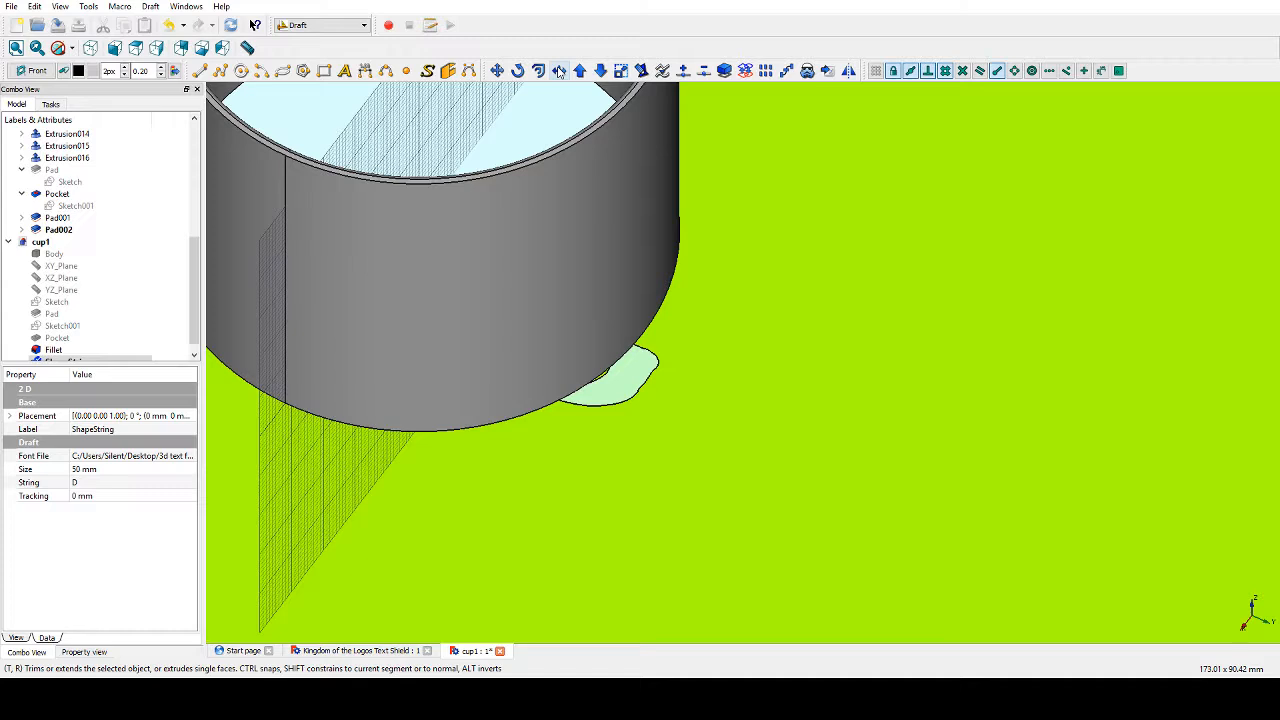
{"action": "left_click", "coordinate": [559, 71]}
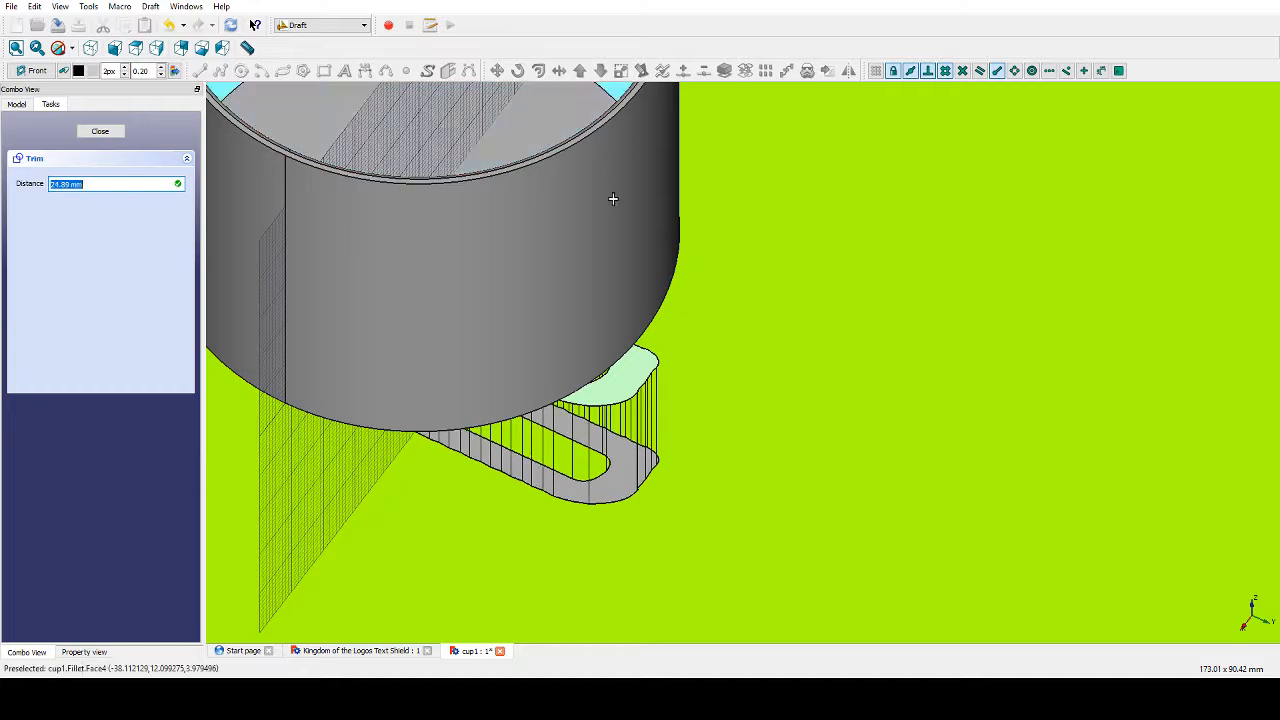
{"action": "scroll", "coordinate": [611, 214], "scroll_direction": "down", "scroll_amount": 3}
{"action": "scroll", "coordinate": [611, 214], "scroll_direction": "down", "scroll_amount": 2}
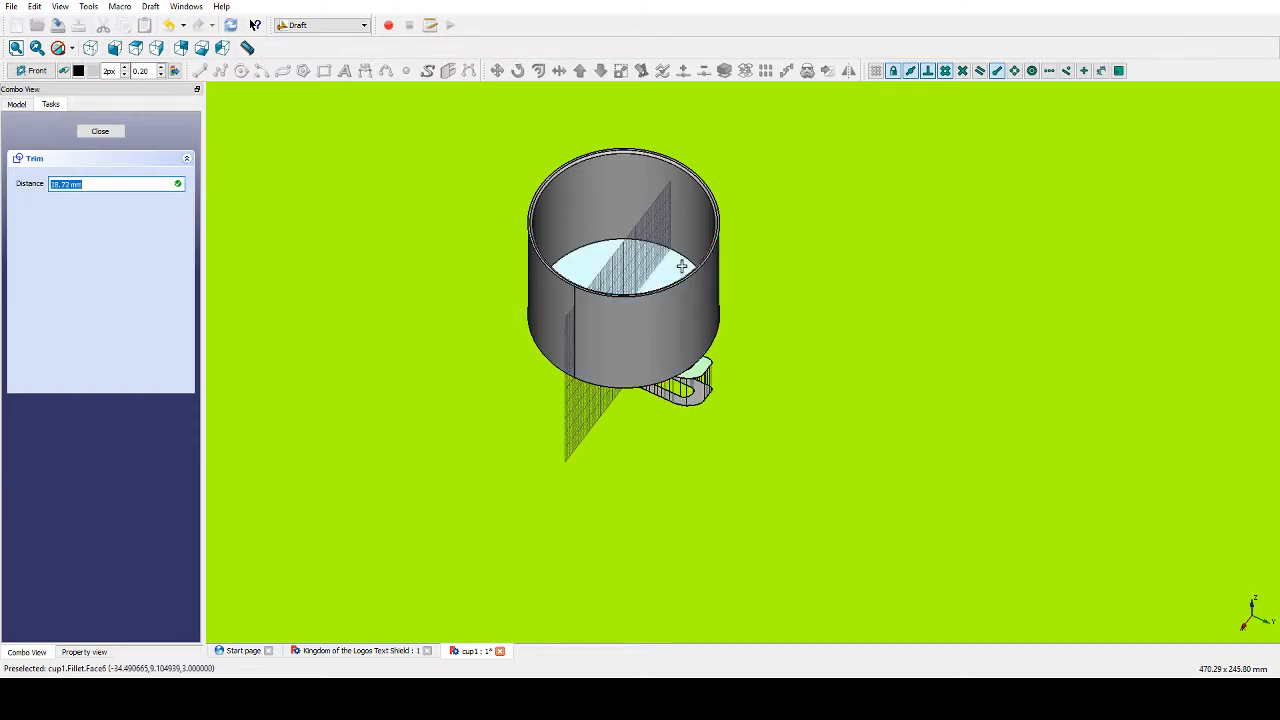
{"action": "left_click", "coordinate": [677, 215]}
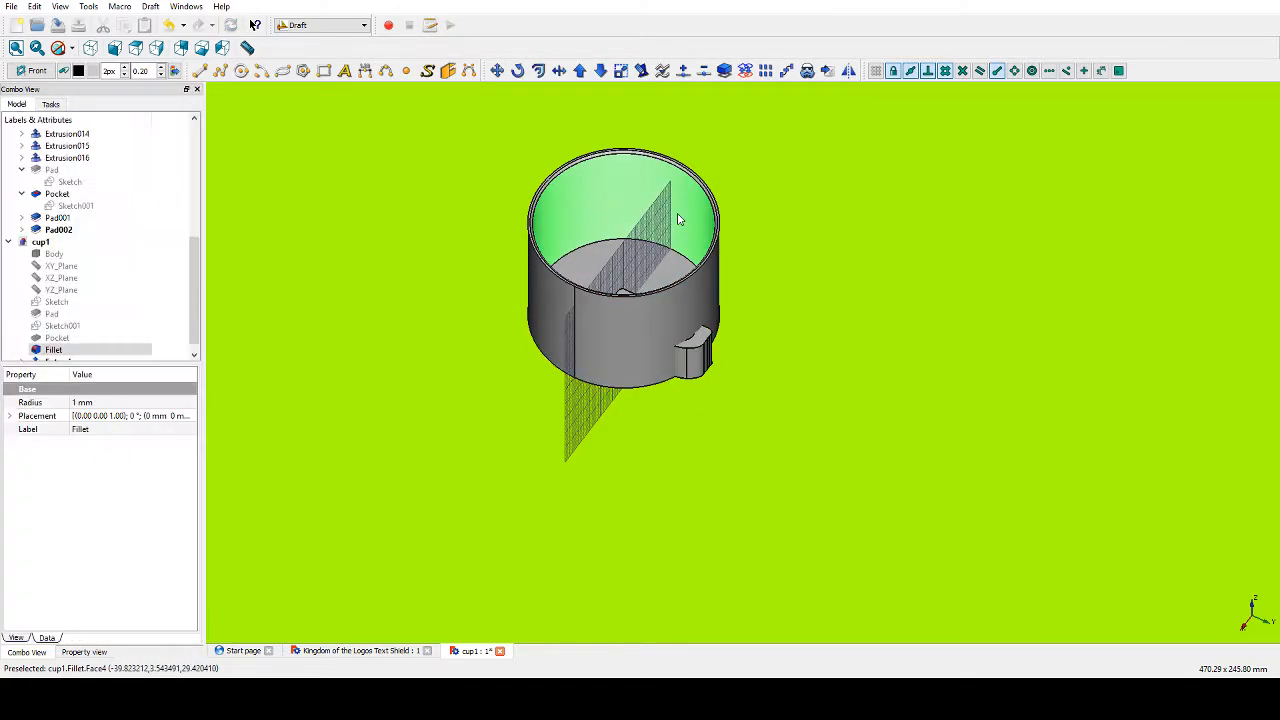
{"action": "scroll", "coordinate": [857, 520], "scroll_direction": "up", "scroll_amount": 3}
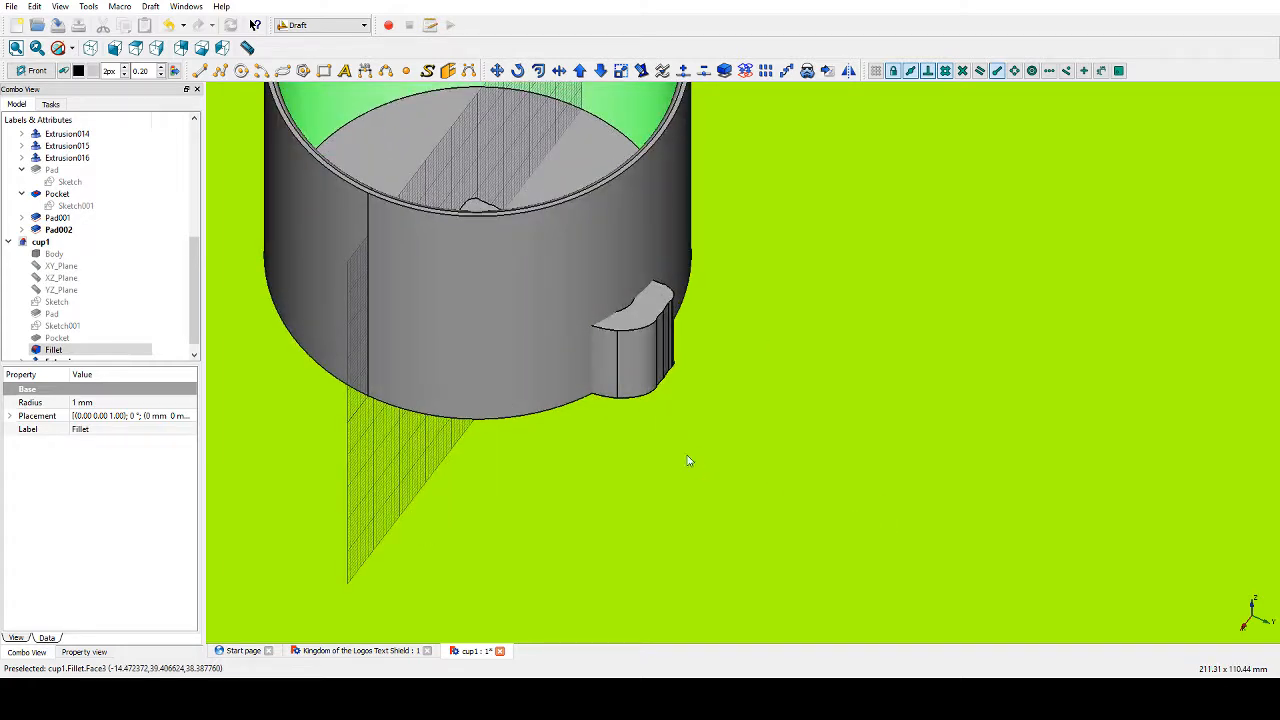
Clear the selection and set the working plane to XY.
{"action": "left_click", "coordinate": [606, 468]}
{"action": "mouse_move", "coordinate": [629, 447]}
{"action": "middle_mouse_down"}
{"action": "mouse_move", "coordinate": [663, 513]}
{"action": "mouse_move", "coordinate": [801, 534]}
{"action": "mouse_move", "coordinate": [827, 457]}
{"action": "mouse_move", "coordinate": [731, 537]}
{"action": "mouse_move", "coordinate": [851, 566]}
{"action": "mouse_move", "coordinate": [860, 500]}
{"action": "mouse_move", "coordinate": [838, 561]}
{"action": "mouse_move", "coordinate": [697, 566]}
{"action": "mouse_move", "coordinate": [543, 500]}
{"action": "mouse_move", "coordinate": [540, 297]}
{"action": "mouse_move", "coordinate": [558, 338]}
{"action": "mouse_move", "coordinate": [543, 546]}
{"action": "mouse_move", "coordinate": [606, 586]}
{"action": "mouse_move", "coordinate": [590, 510]}
{"action": "middle_mouse_up"}
{"action": "scroll", "coordinate": [122, 327], "scroll_direction": "down", "scroll_amount": 1}
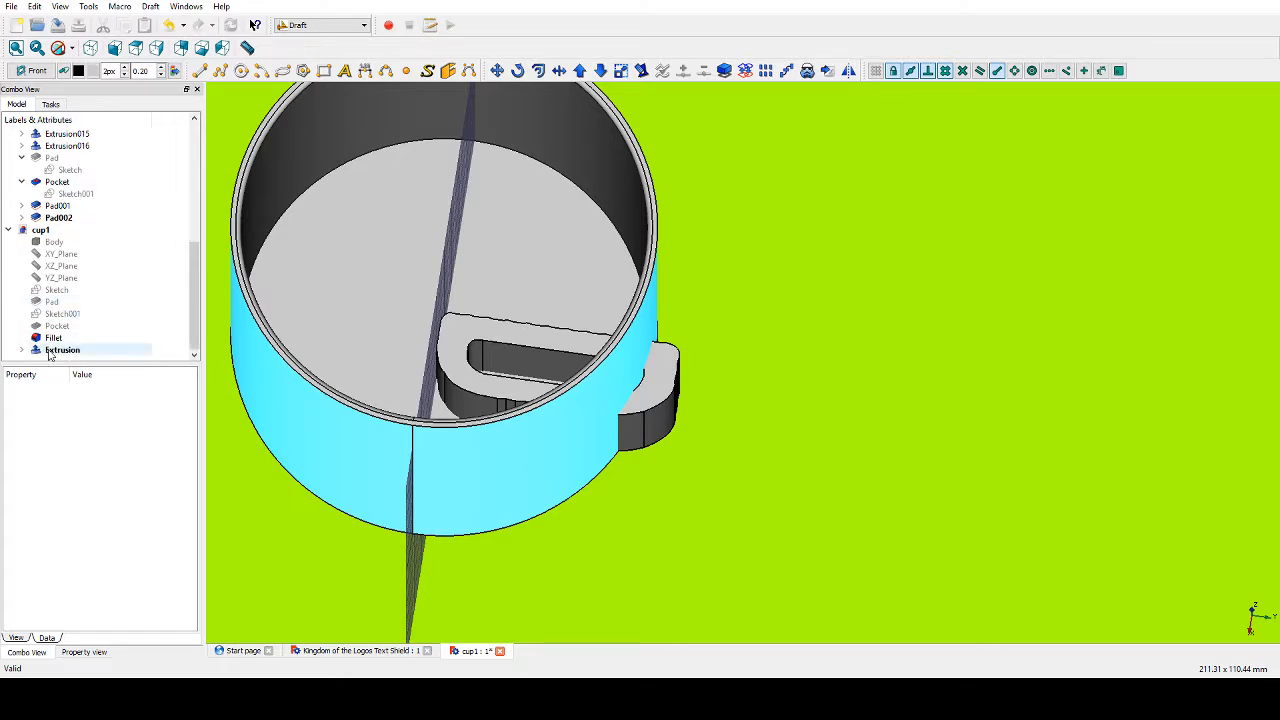
{"action": "left_click", "coordinate": [17, 72]}
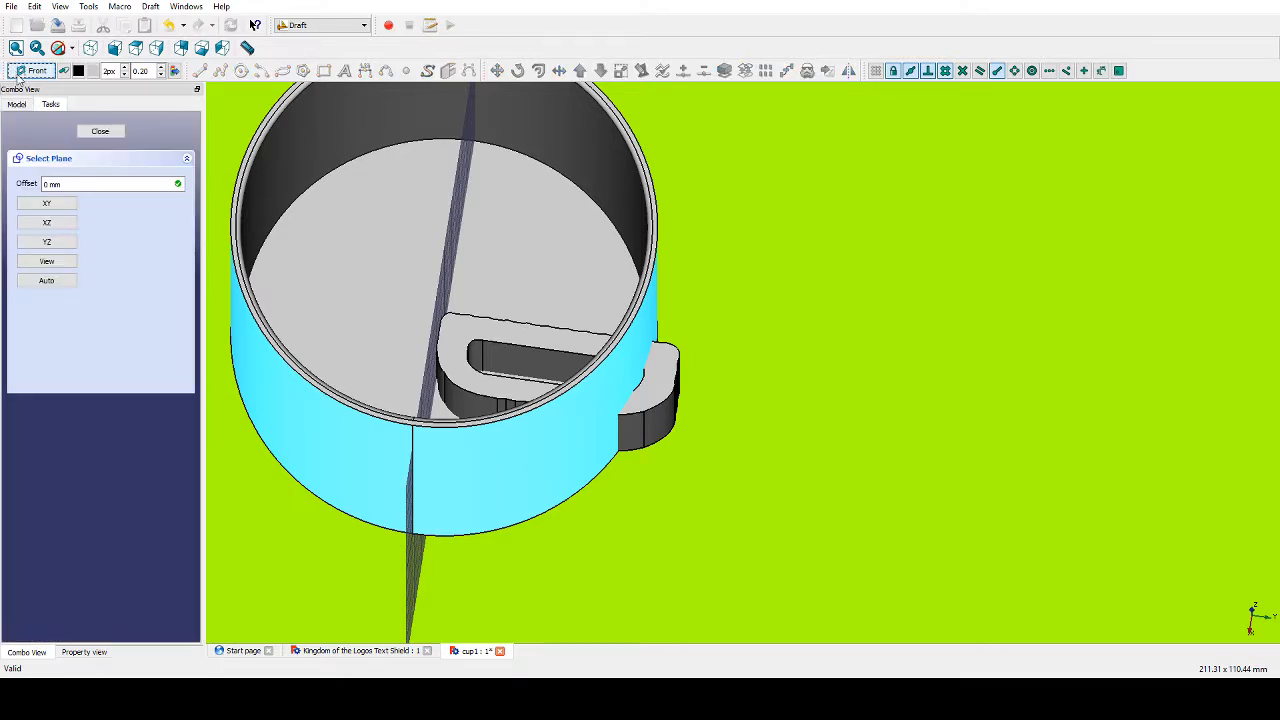
{"action": "left_click", "coordinate": [60, 209]}
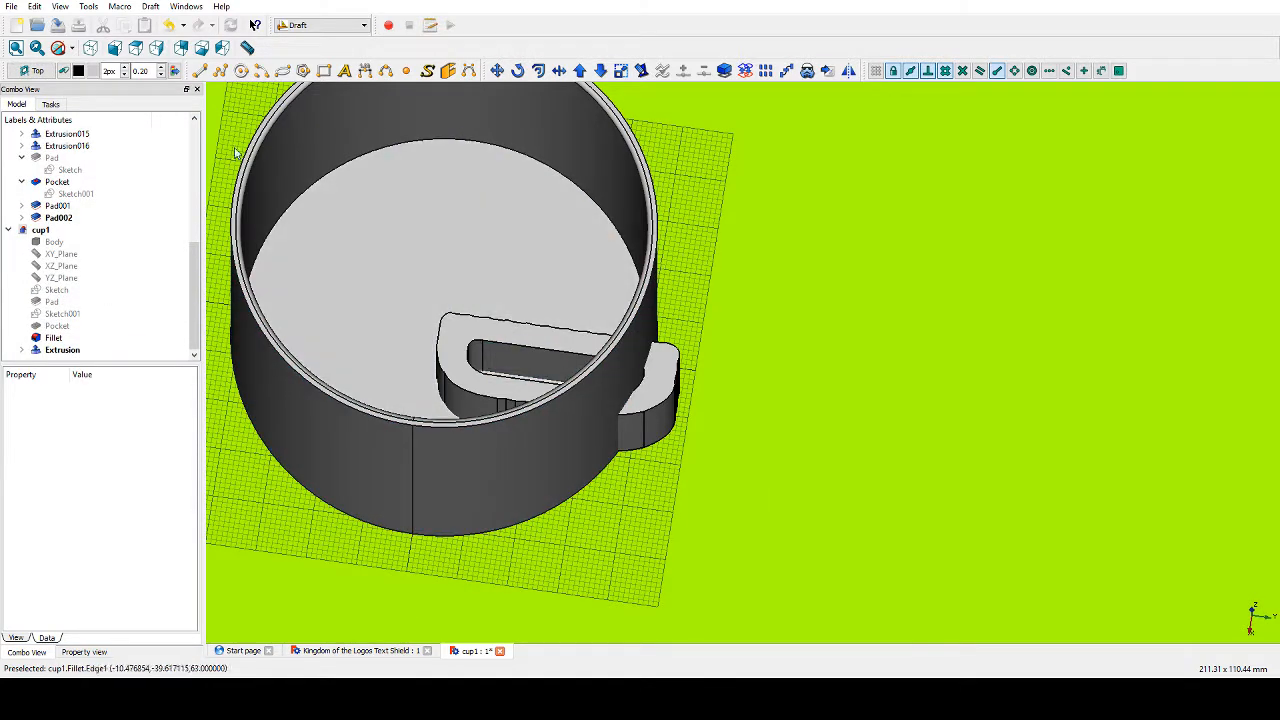
Switch to the Part workbench.
{"action": "scroll", "coordinate": [620, 526], "scroll_direction": "down", "scroll_amount": 3}
{"action": "scroll", "coordinate": [586, 529], "scroll_direction": "up", "scroll_amount": 8}
{"action": "middle_click_drag", "start_coordinate": [586, 529], "coordinate": [581, 453]}
{"action": "scroll", "coordinate": [578, 454], "scroll_direction": "down", "scroll_amount": 3}
{"action": "middle_click_drag", "start_coordinate": [688, 358], "coordinate": [690, 460]}
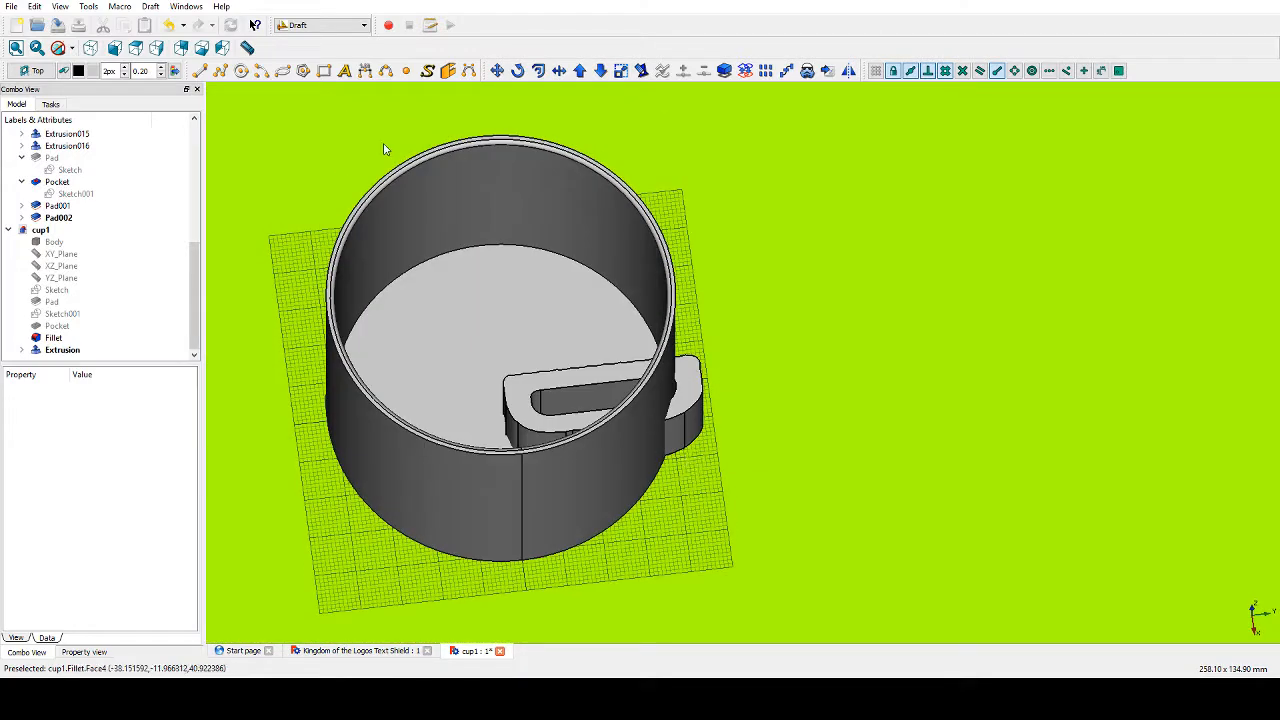
{"action": "left_click", "coordinate": [343, 31]}
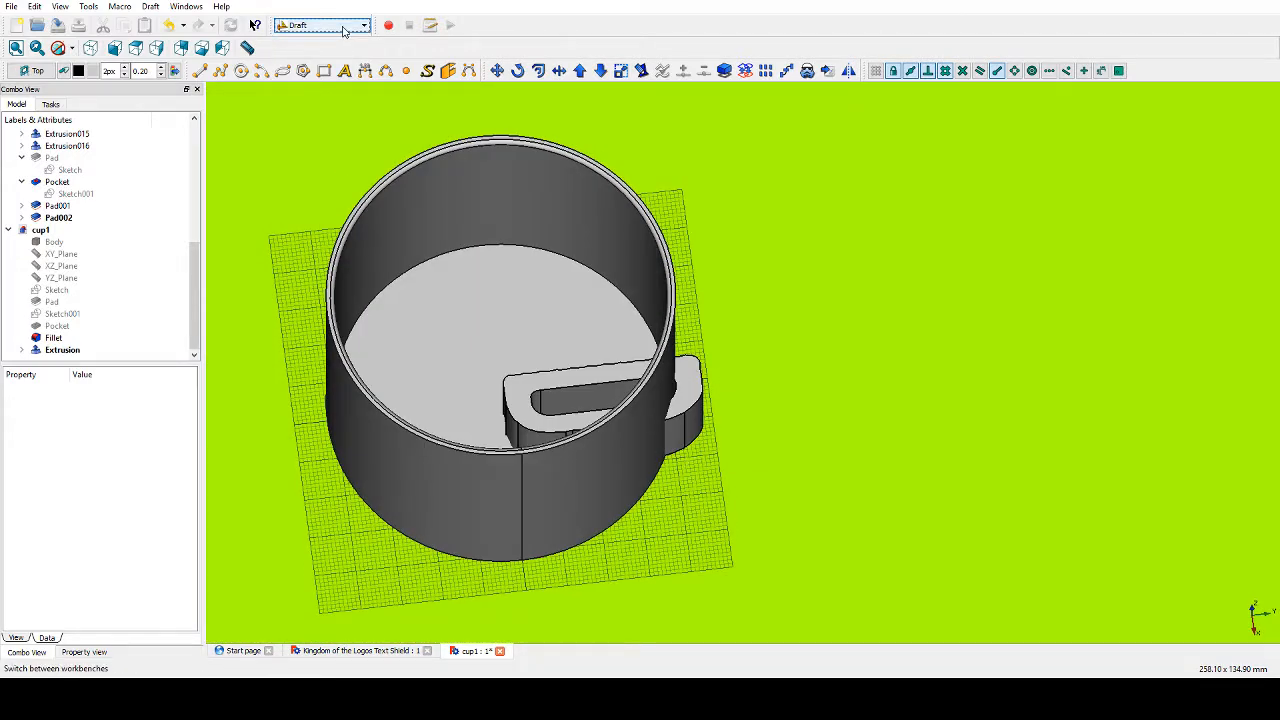
{"action": "left_click", "coordinate": [314, 156]}
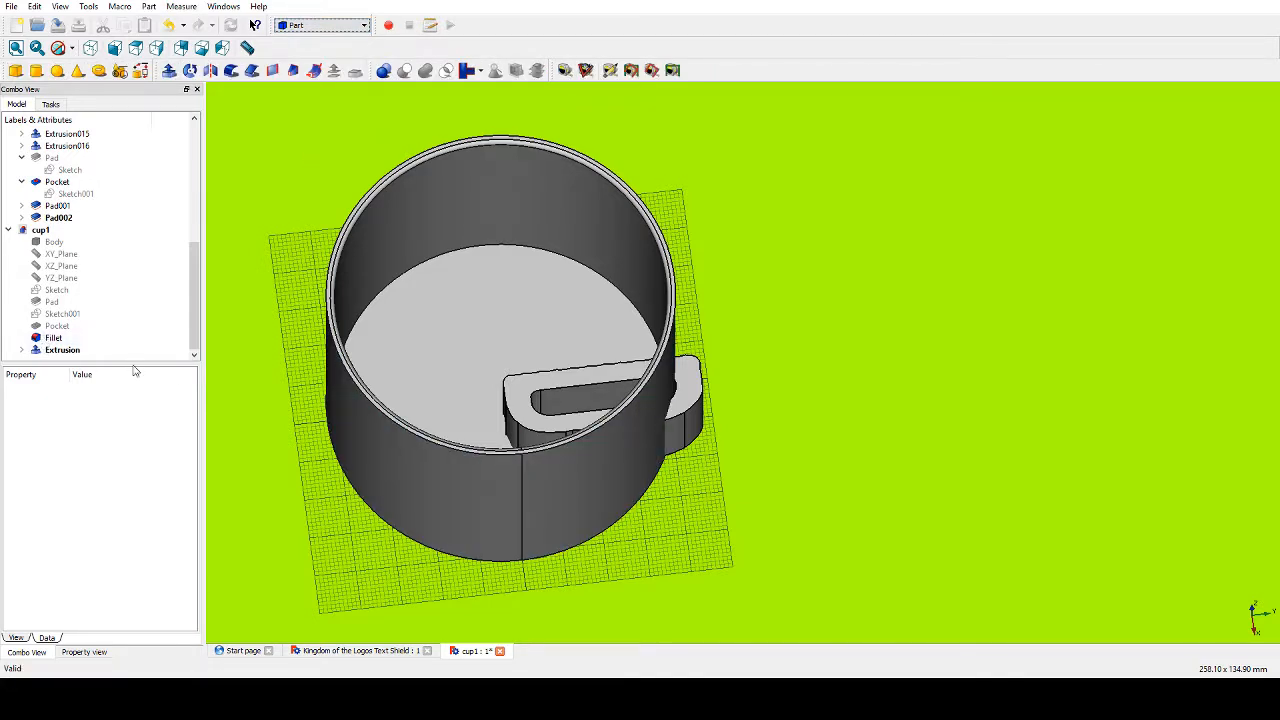
Set the X position in the placement of the extruded letter D to -5 mm.
{"action": "left_click", "coordinate": [62, 350]}
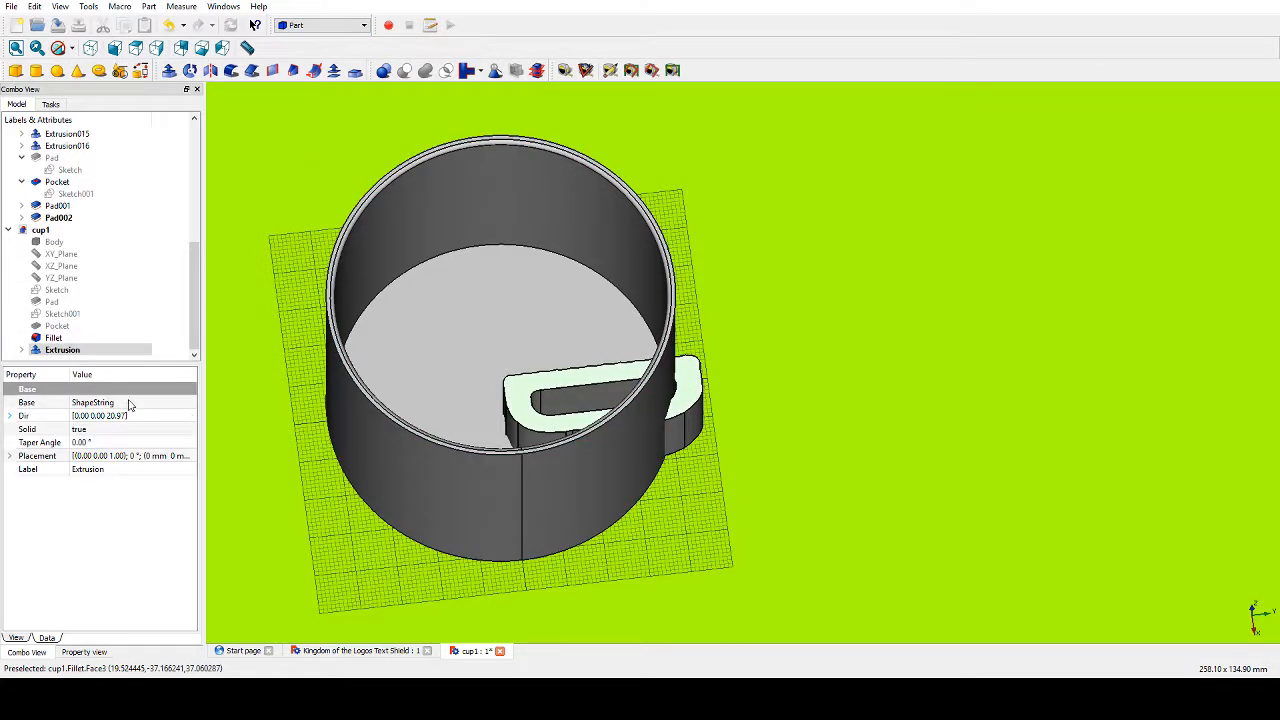
{"action": "left_click", "coordinate": [860, 451]}
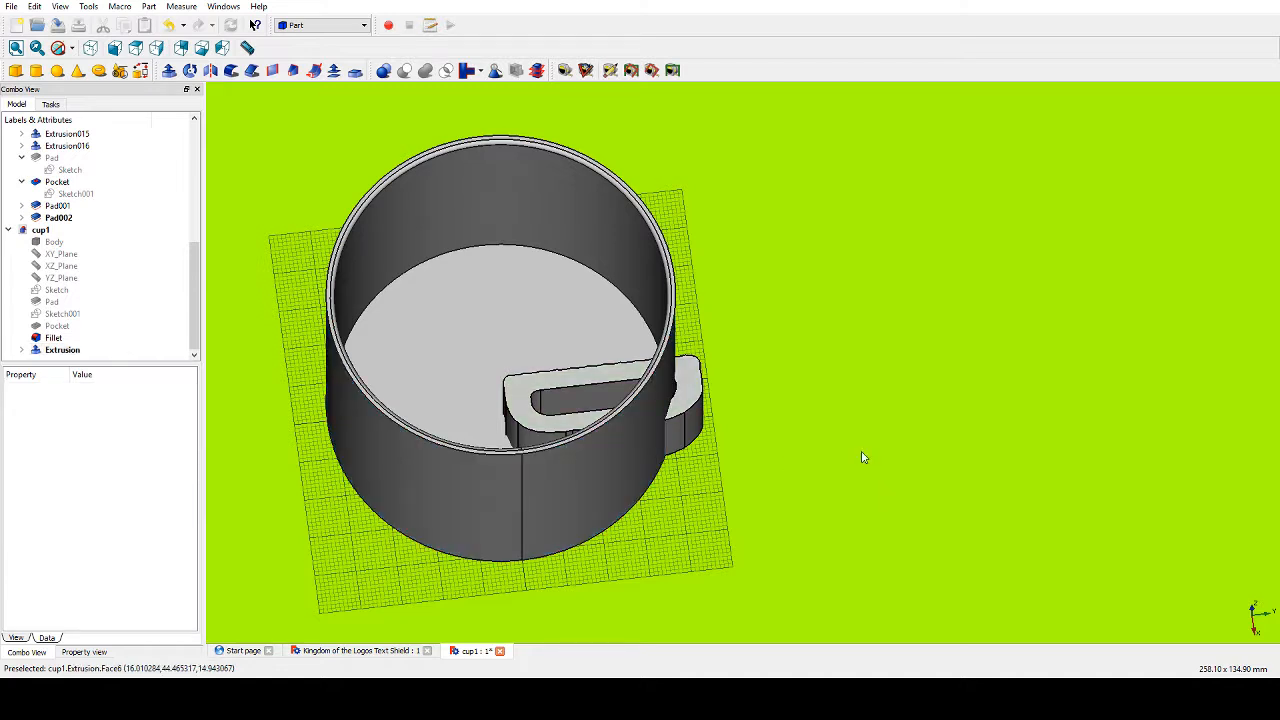
{"action": "left_click", "coordinate": [692, 397]}
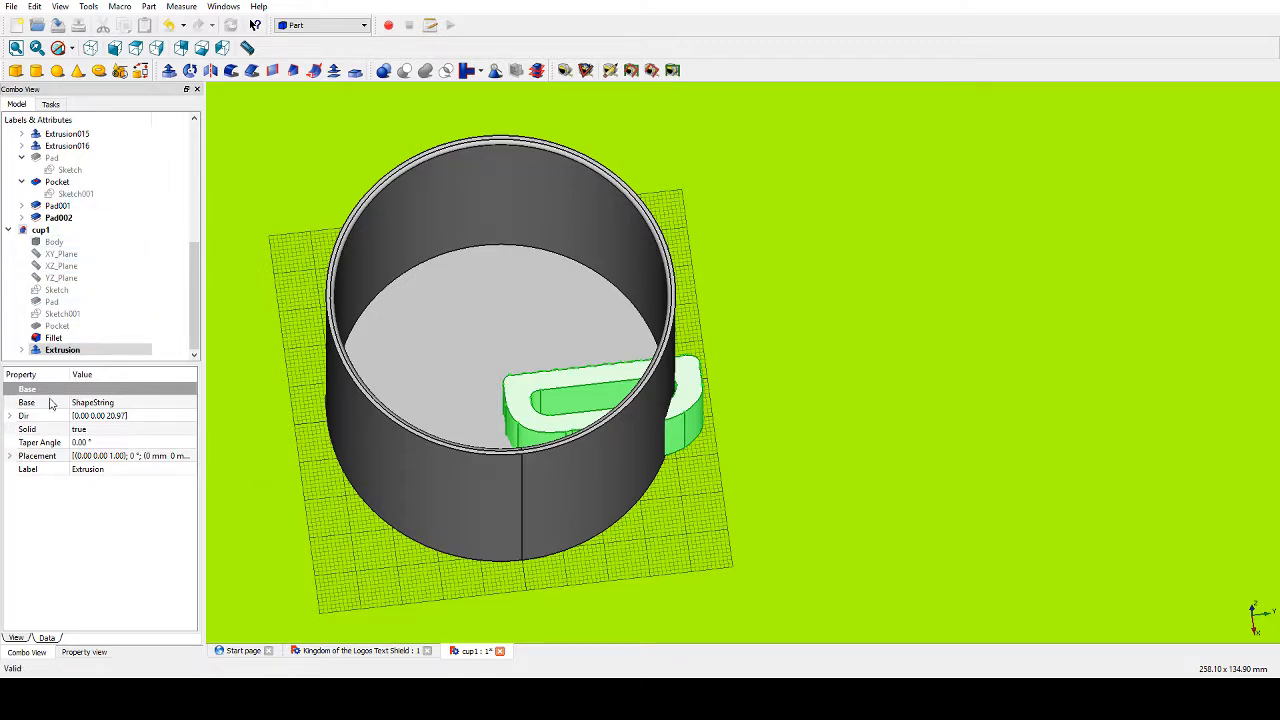
{"action": "left_click", "coordinate": [9, 456]}
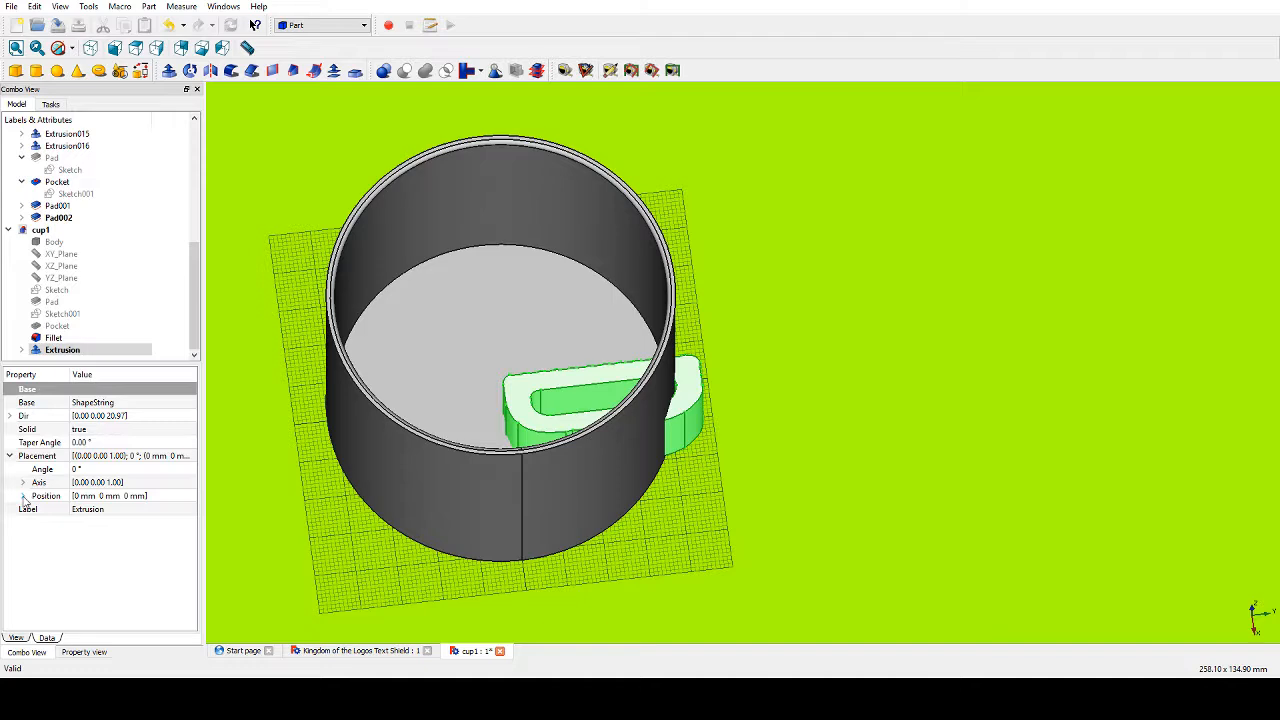
{"action": "left_click", "coordinate": [22, 496]}
{"action": "left_click", "coordinate": [163, 512]}
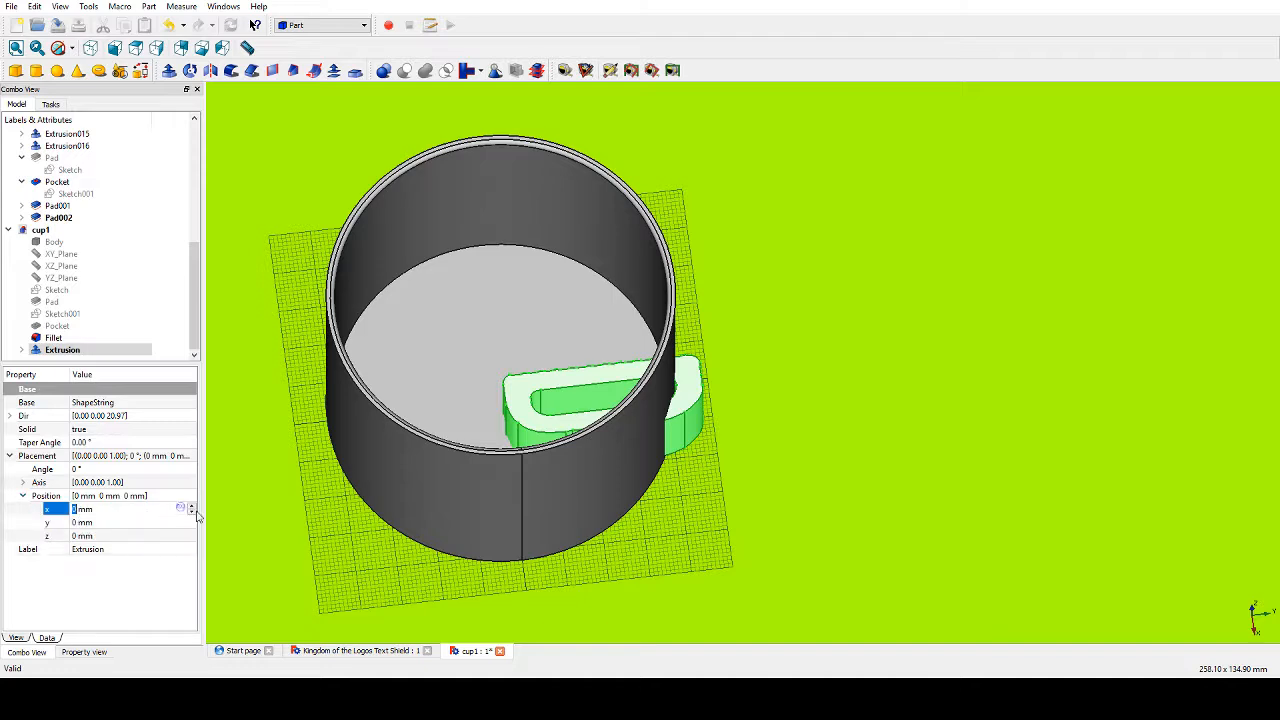
{"action": "left_click", "coordinate": [193, 513]}
{"action": "left_click", "coordinate": [193, 513]}
{"action": "left_click", "coordinate": [193, 513]}
{"action": "left_click", "coordinate": [193, 513]}
{"action": "left_click", "coordinate": [193, 513]}
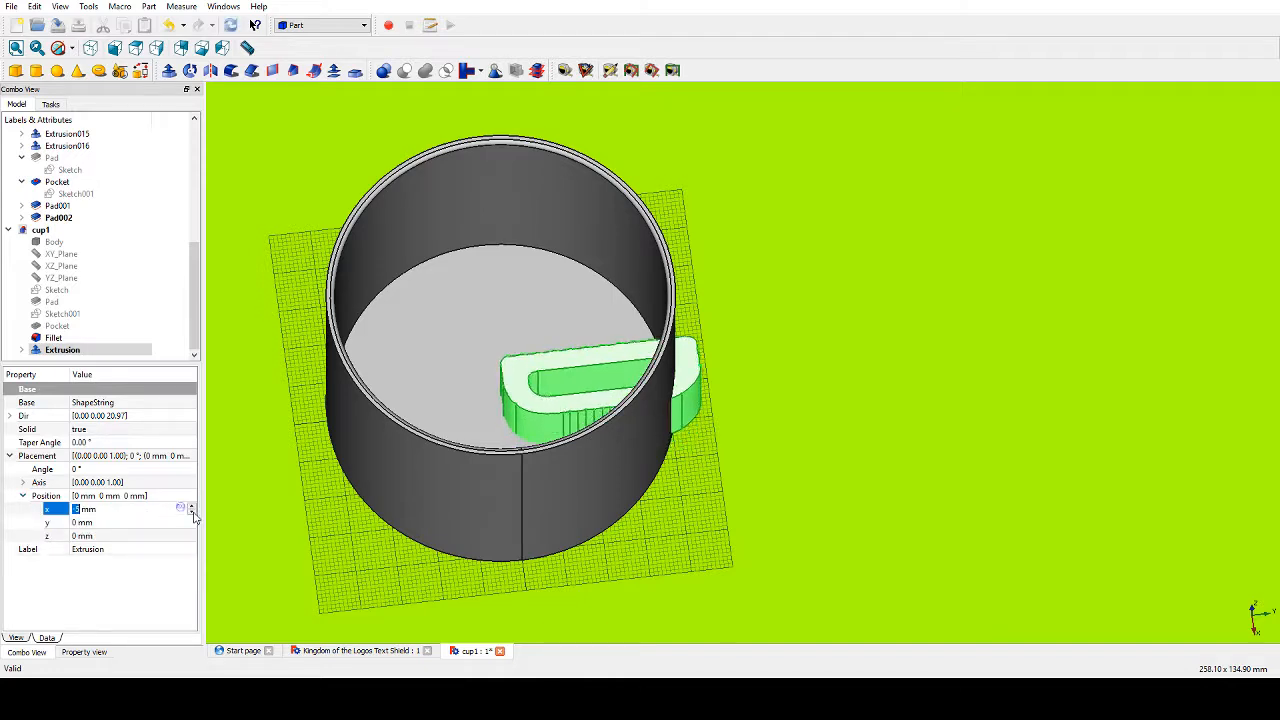
Set the X position in the placement of the extruded letter D to -9 mm, checking it against the cup from above.
{"action": "middle_click_drag", "start_coordinate": [418, 541], "coordinate": [616, 619]}
{"action": "scroll", "coordinate": [622, 612], "scroll_direction": "down", "scroll_amount": 3}
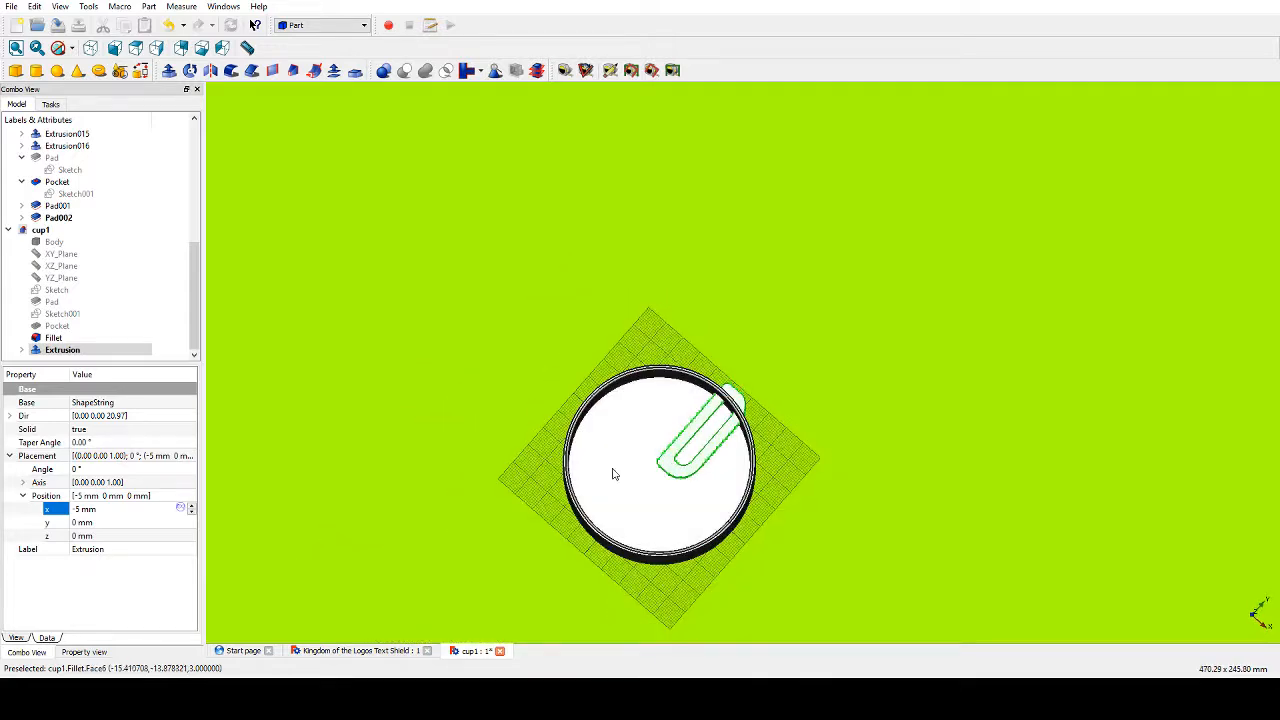
{"action": "middle_click", "coordinate": [684, 502]}
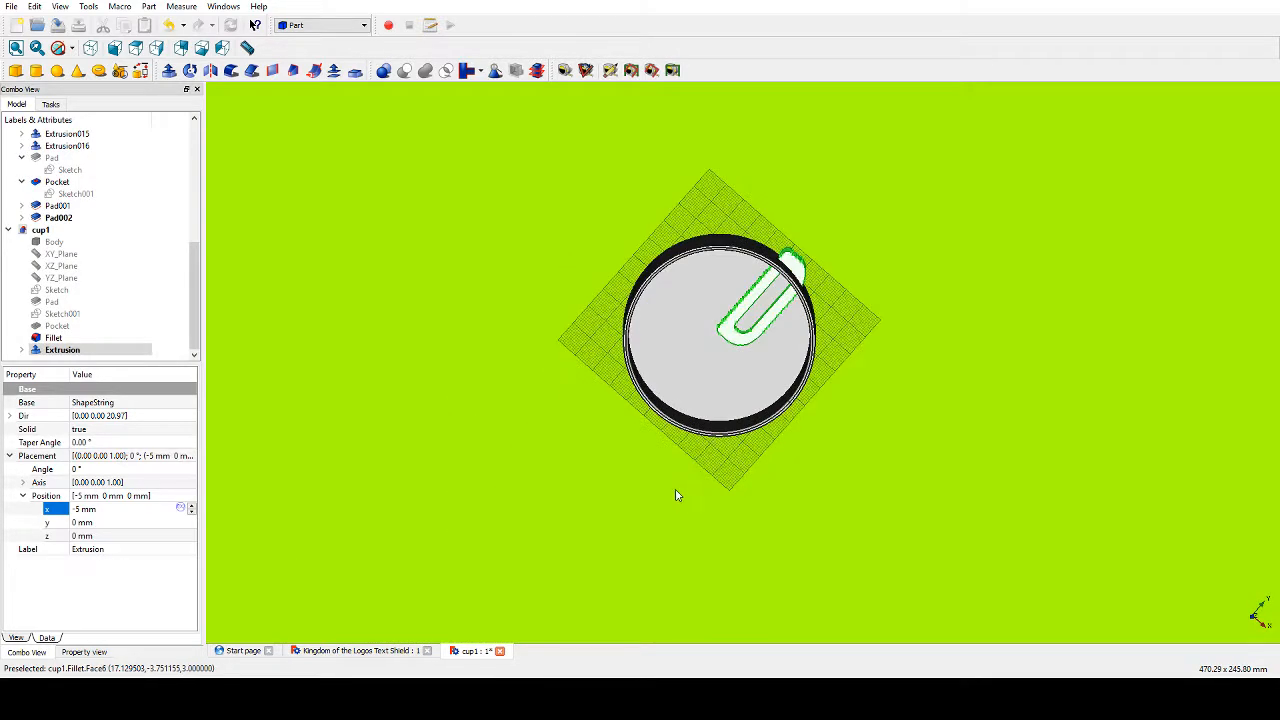
{"action": "scroll", "coordinate": [720, 382], "scroll_direction": "up", "scroll_amount": 3}
{"action": "scroll", "coordinate": [716, 376], "scroll_direction": "up", "scroll_amount": 2}
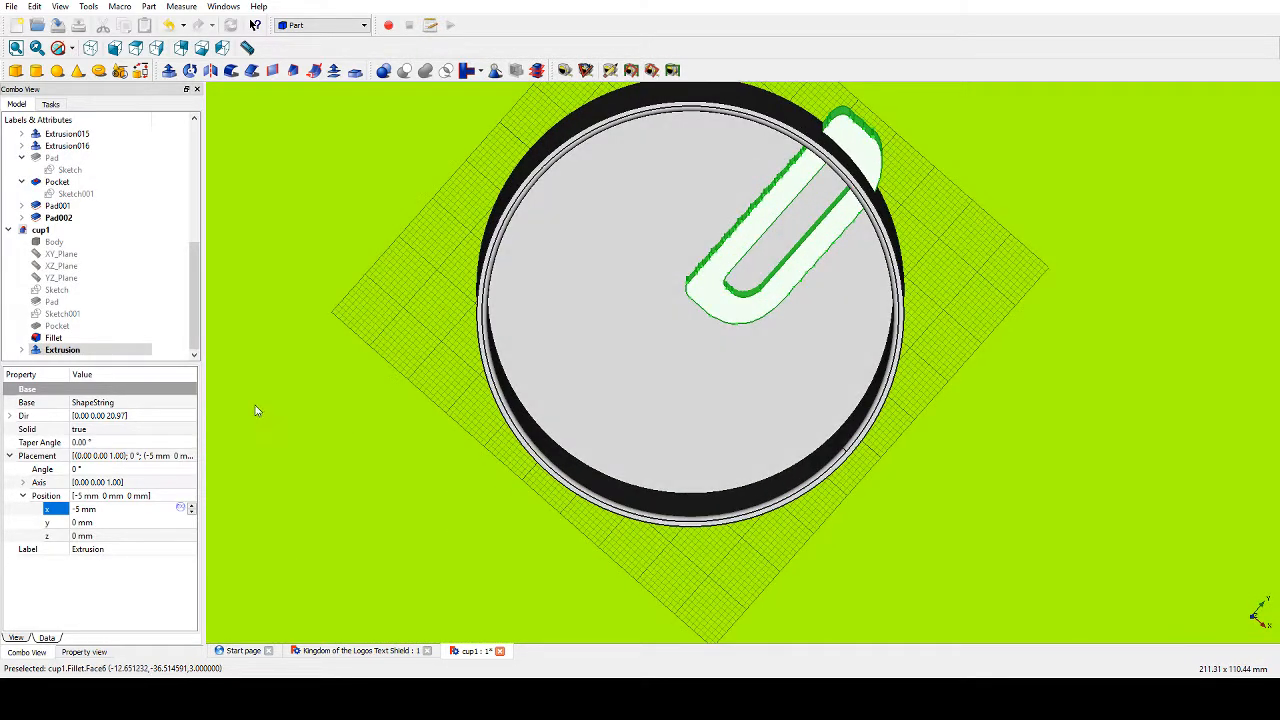
{"action": "left_click", "coordinate": [135, 47]}
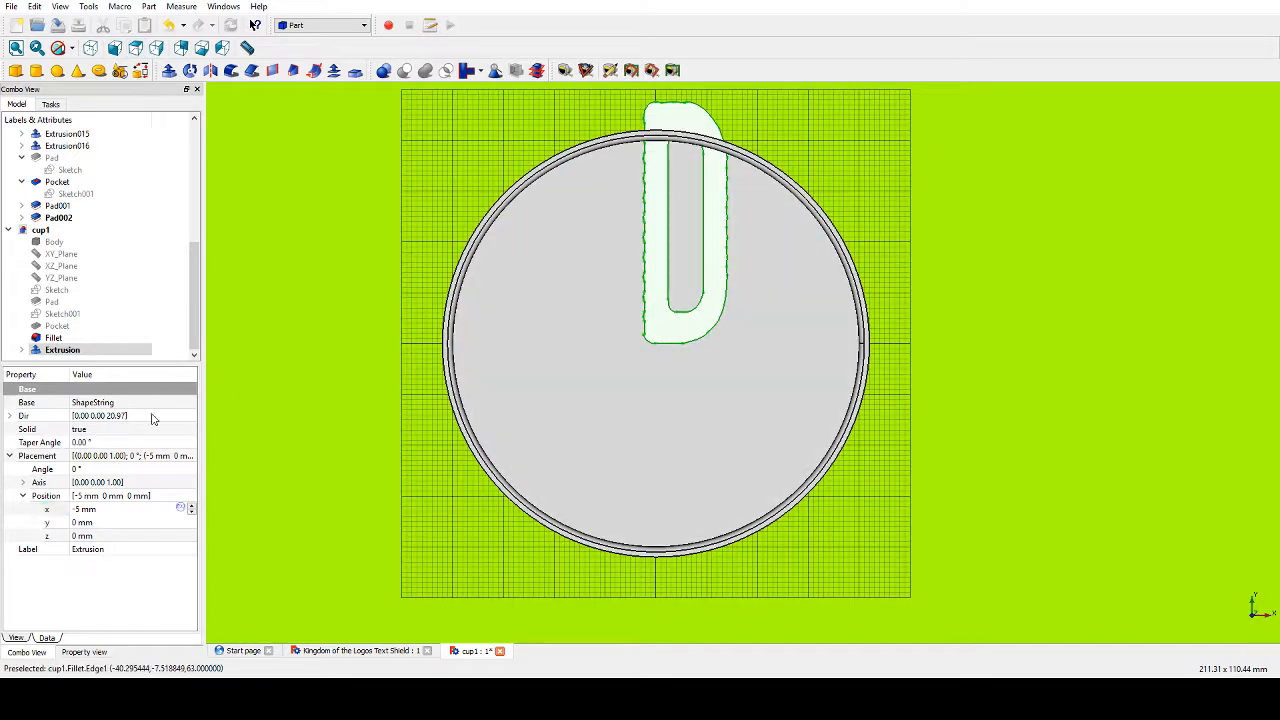
{"action": "left_click", "coordinate": [191, 513]}
{"action": "left_click", "coordinate": [191, 513]}
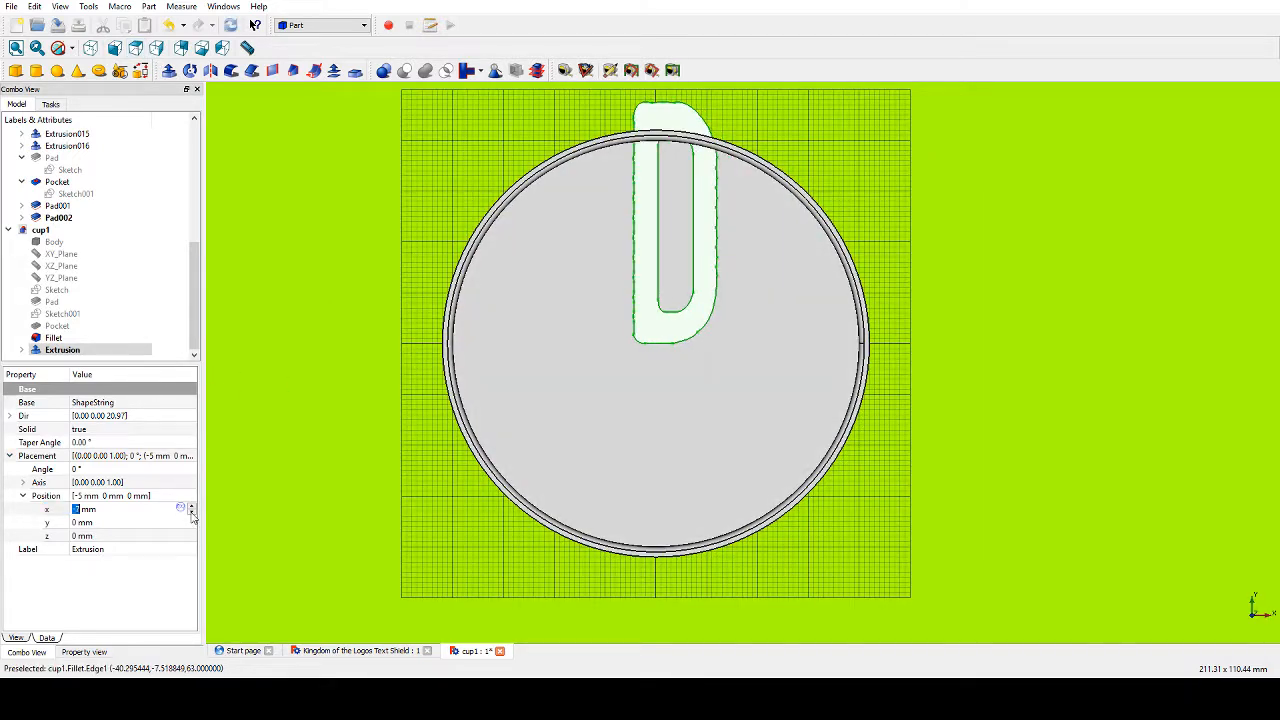
{"action": "left_click", "coordinate": [191, 513]}
{"action": "left_click", "coordinate": [191, 513]}
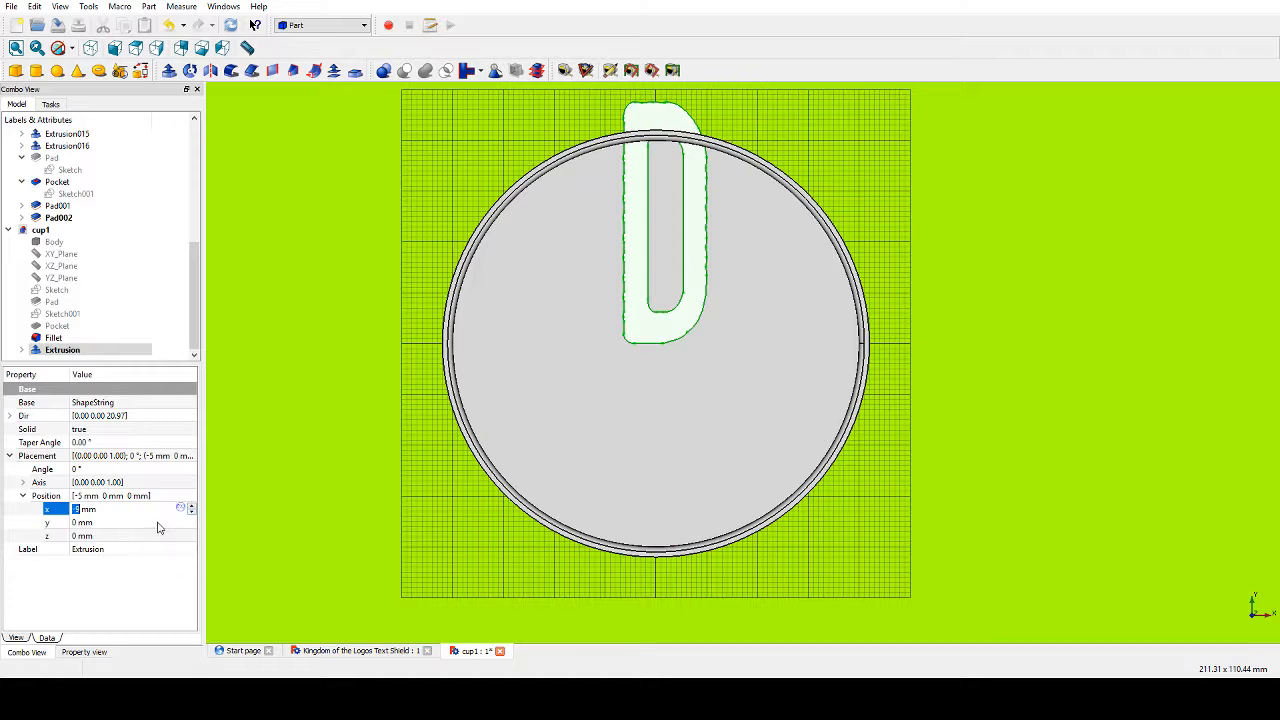
Set the Y position in the letter D's placement to -25 mm to centre it on the cup floor.
{"action": "left_click", "coordinate": [157, 523]}
{"action": "left_click", "coordinate": [191, 527]}
{"action": "left_click", "coordinate": [191, 527]}
{"action": "left_click", "coordinate": [191, 527]}
{"action": "left_click", "coordinate": [191, 527]}
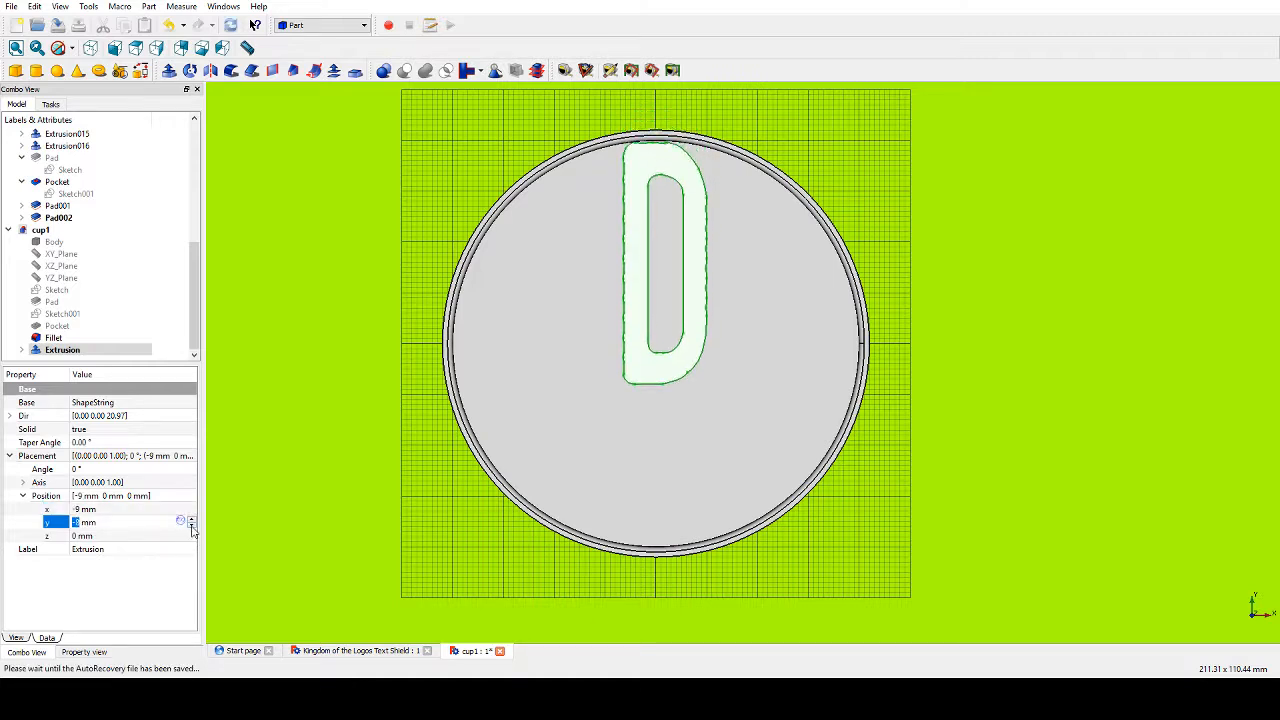
{"action": "left_click", "coordinate": [191, 527]}
{"action": "left_click", "coordinate": [191, 527]}
{"action": "left_click", "coordinate": [191, 527]}
{"action": "left_click", "coordinate": [191, 527]}
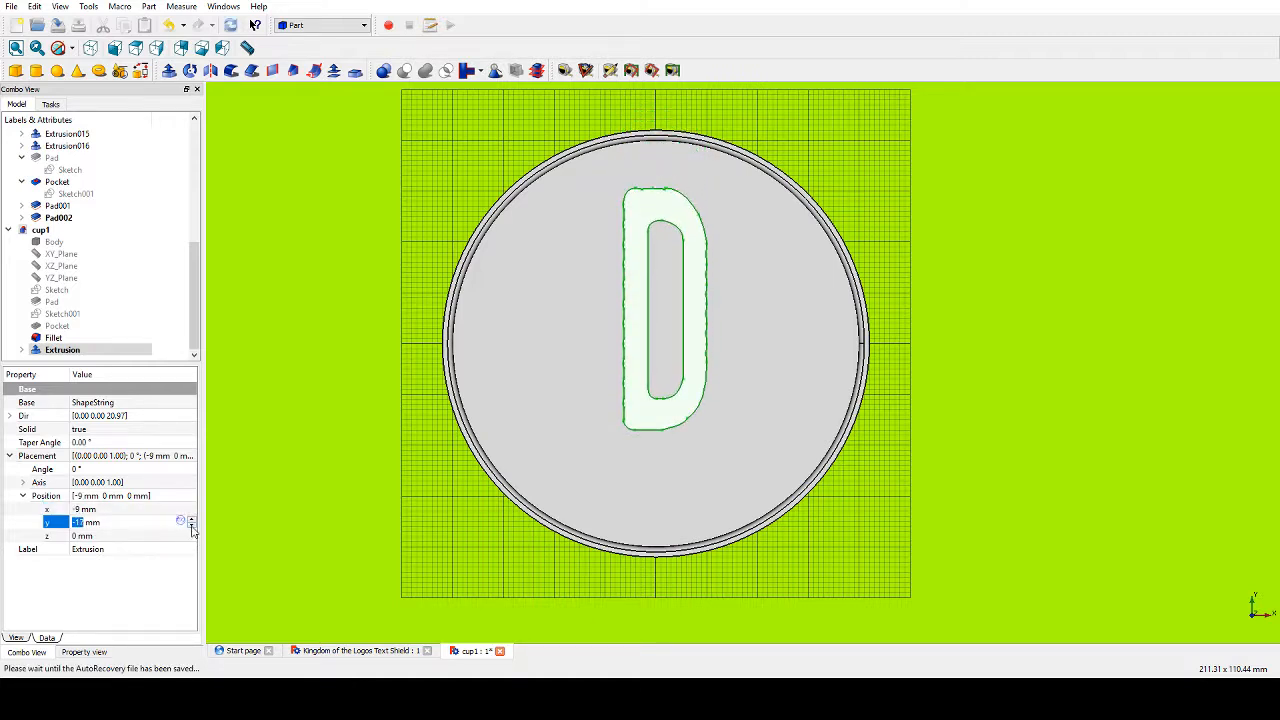
{"action": "left_click", "coordinate": [191, 527]}
{"action": "left_click", "coordinate": [191, 527]}
{"action": "left_click", "coordinate": [191, 527]}
{"action": "left_click", "coordinate": [191, 527]}
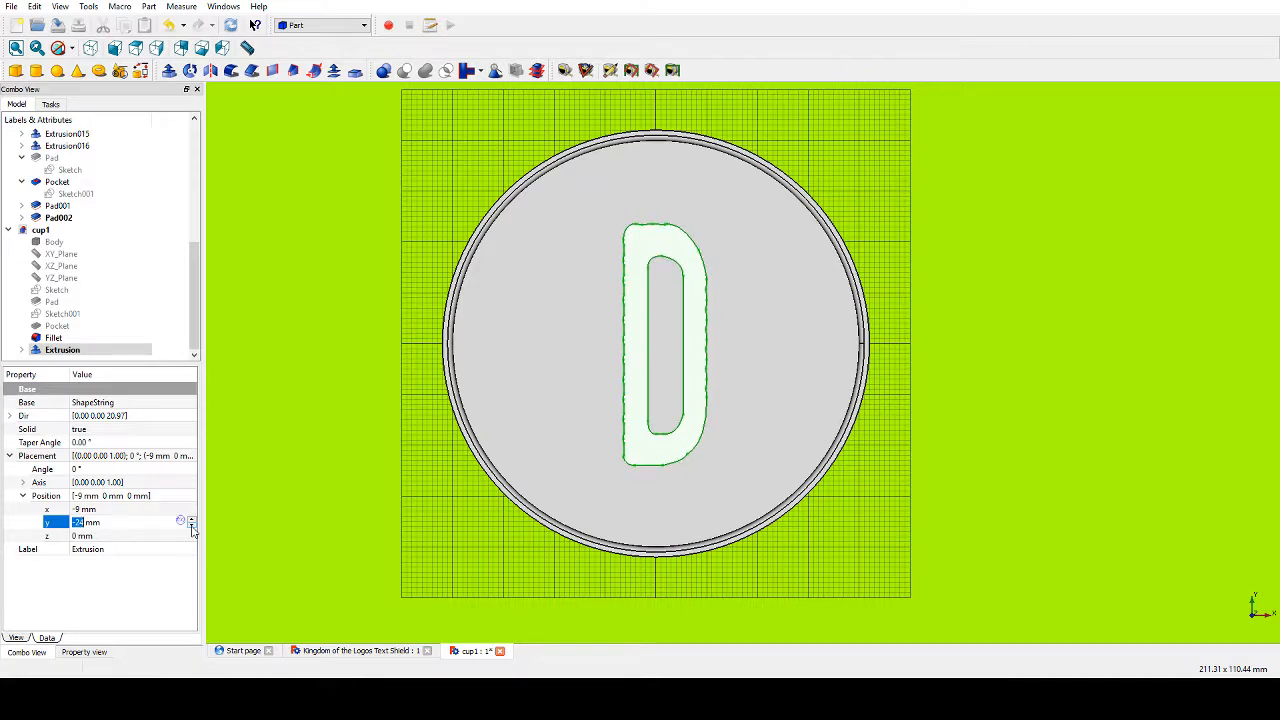
{"action": "left_click", "coordinate": [191, 527]}
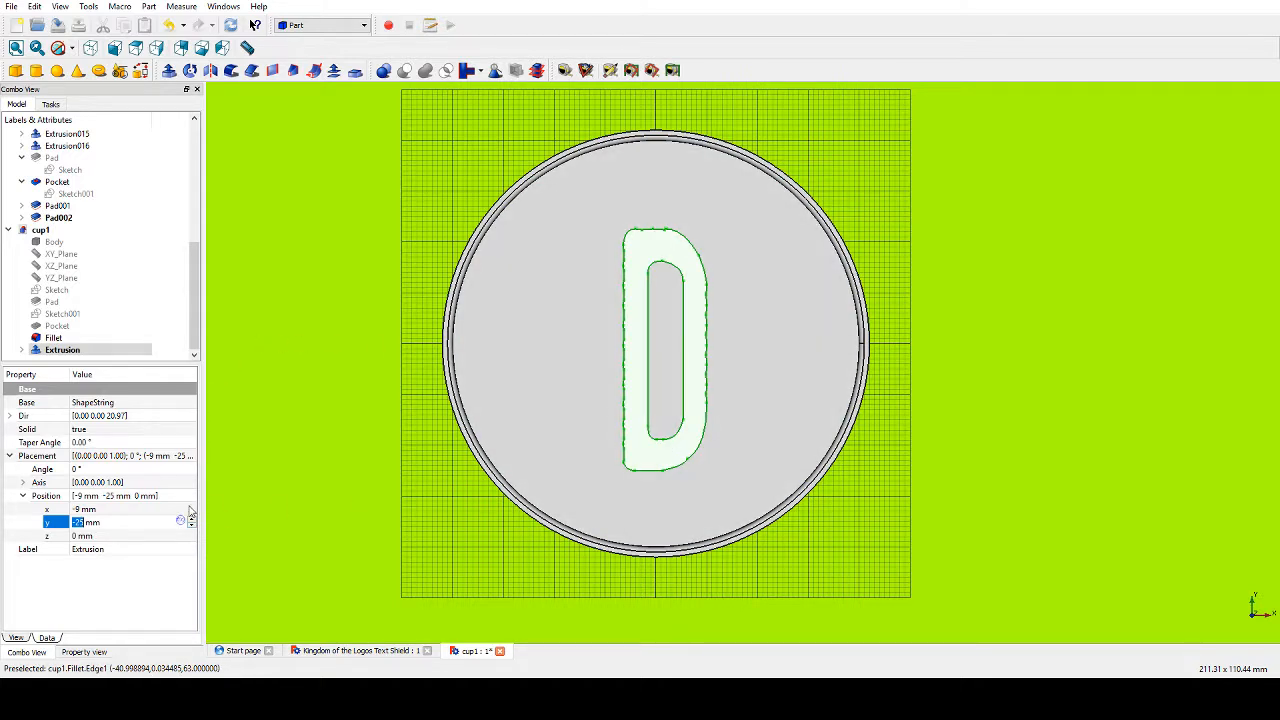
Try an X position of -10 mm for the letter D and return it to -9 mm.
{"action": "left_click", "coordinate": [170, 509]}
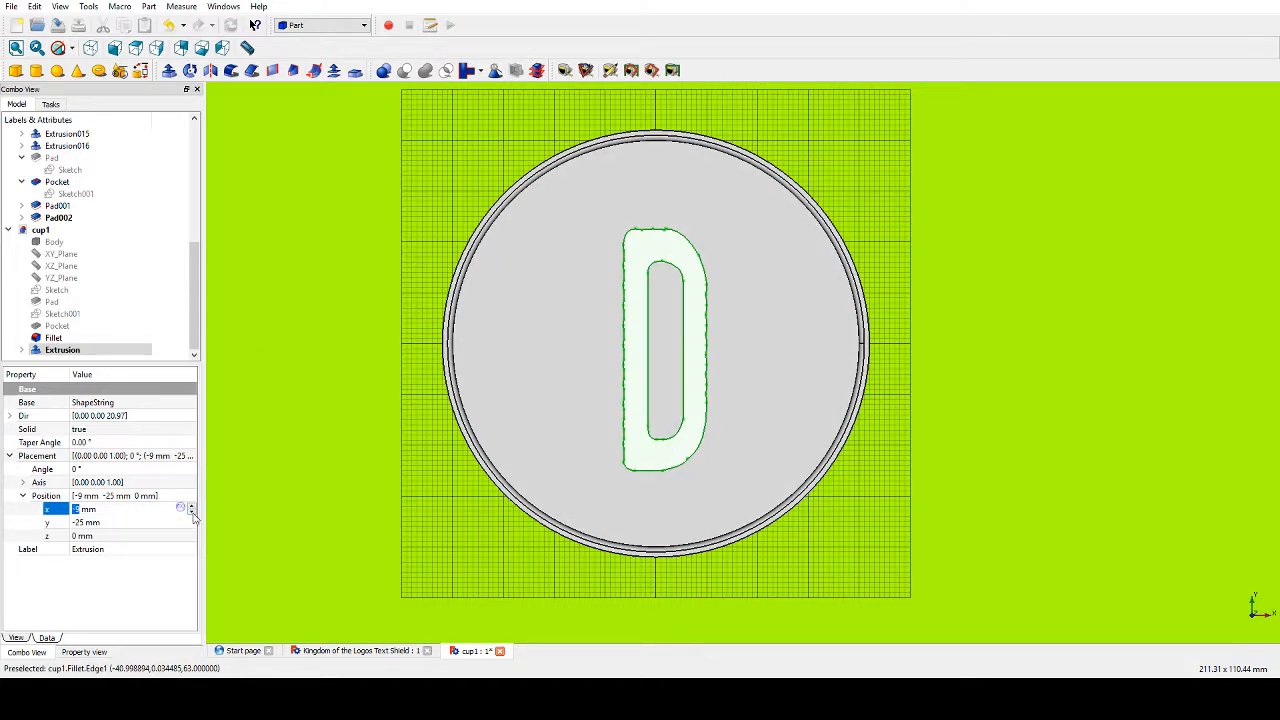
{"action": "left_click", "coordinate": [191, 512]}
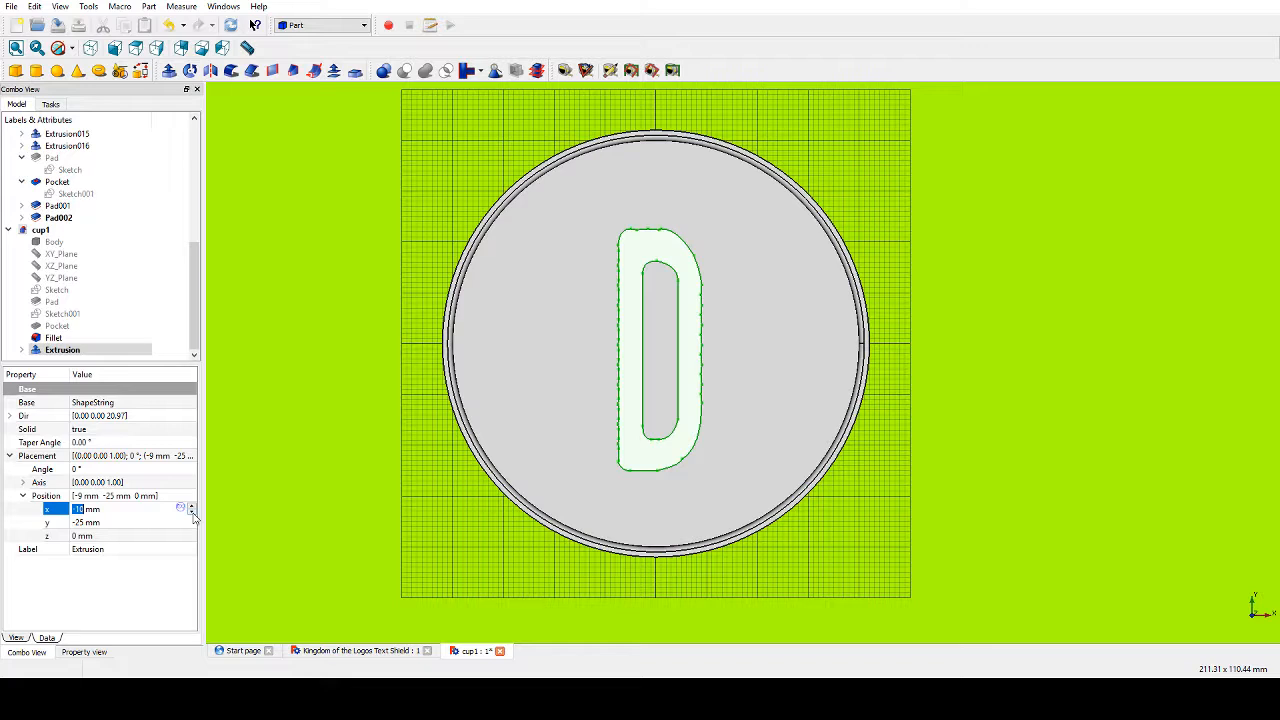
{"action": "scroll", "coordinate": [930, 488], "scroll_direction": "down", "scroll_amount": 3}
{"action": "middle_click_drag", "start_coordinate": [869, 489], "coordinate": [827, 482]}
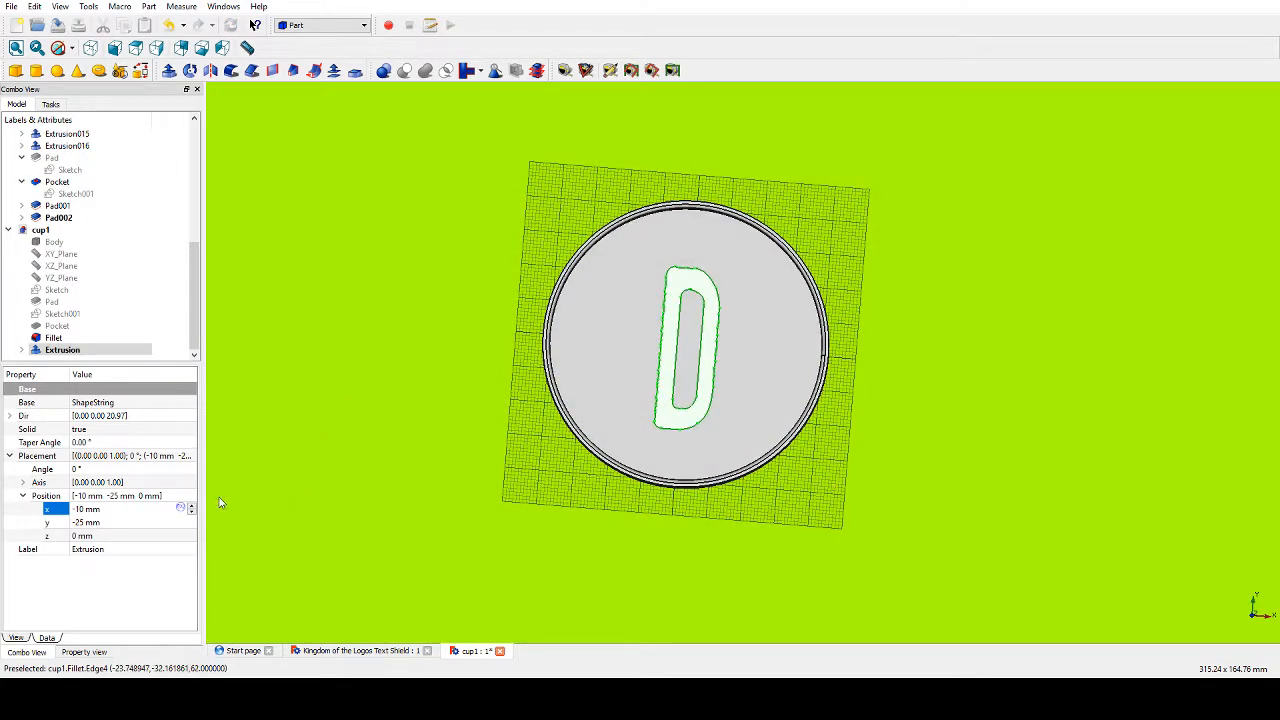
{"action": "left_click", "coordinate": [191, 506]}
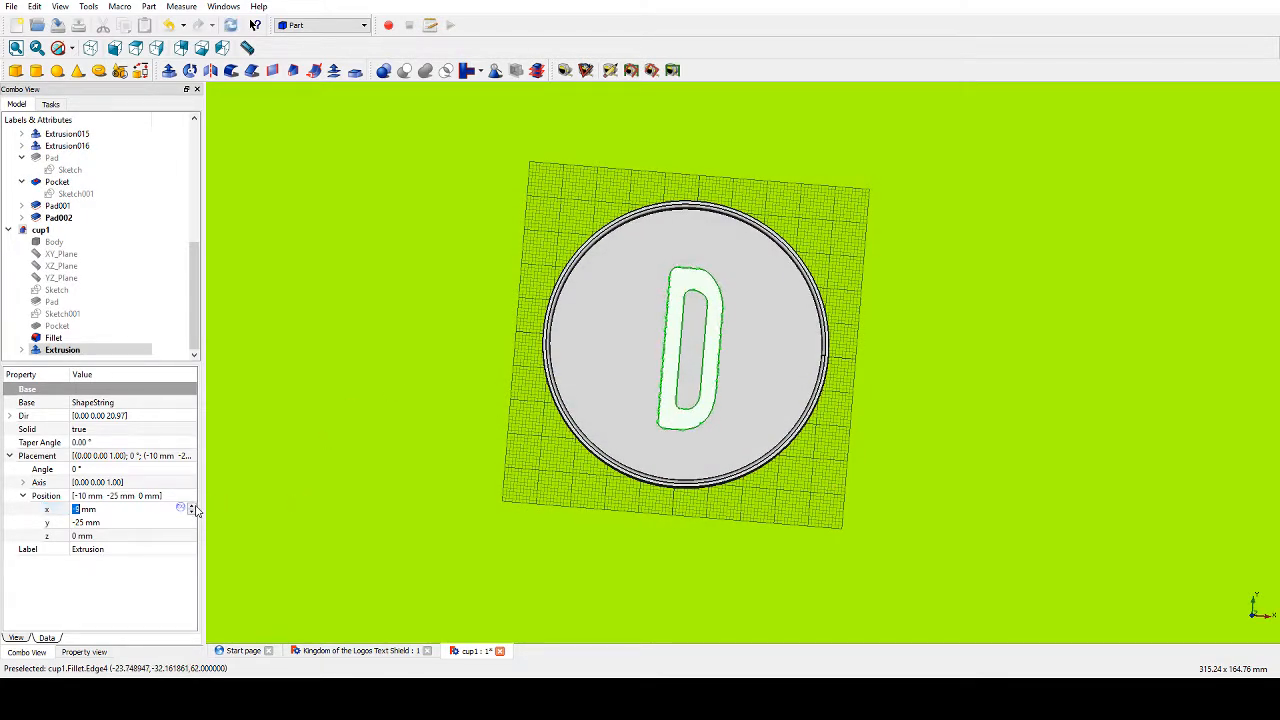
{"action": "left_click", "coordinate": [191, 506]}
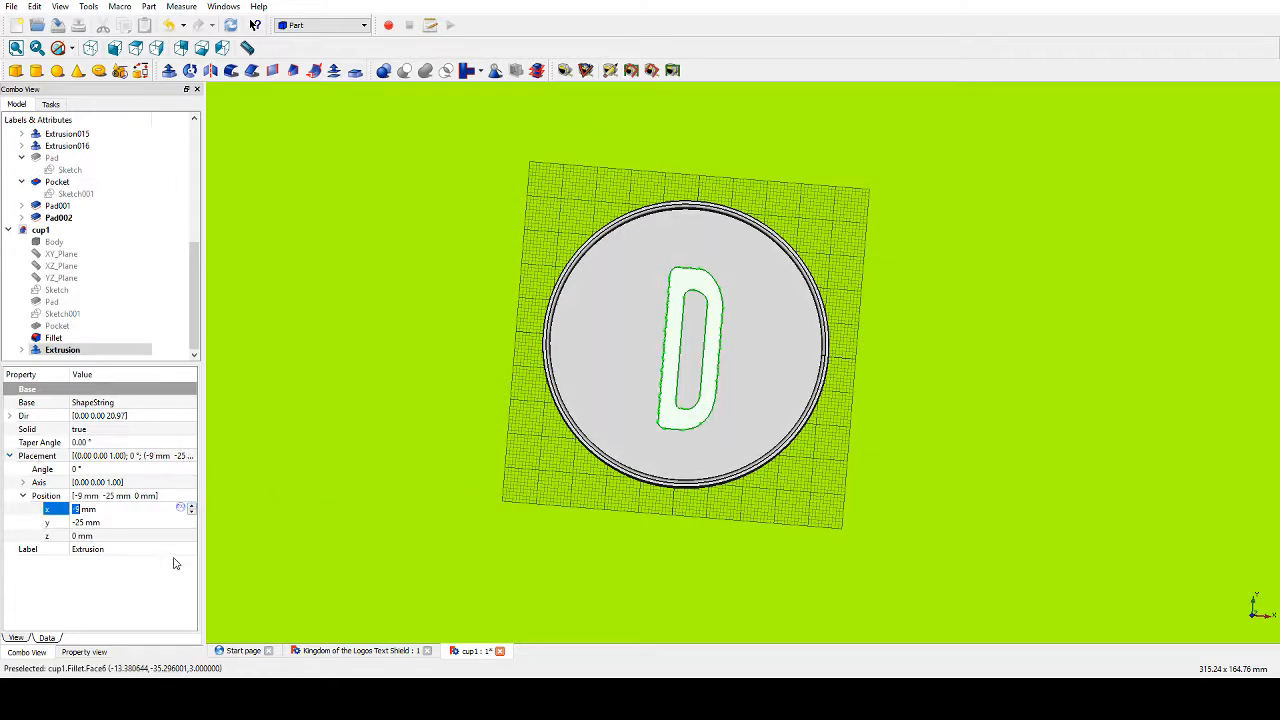
{"action": "scroll", "coordinate": [660, 522], "scroll_direction": "up", "scroll_amount": 1}
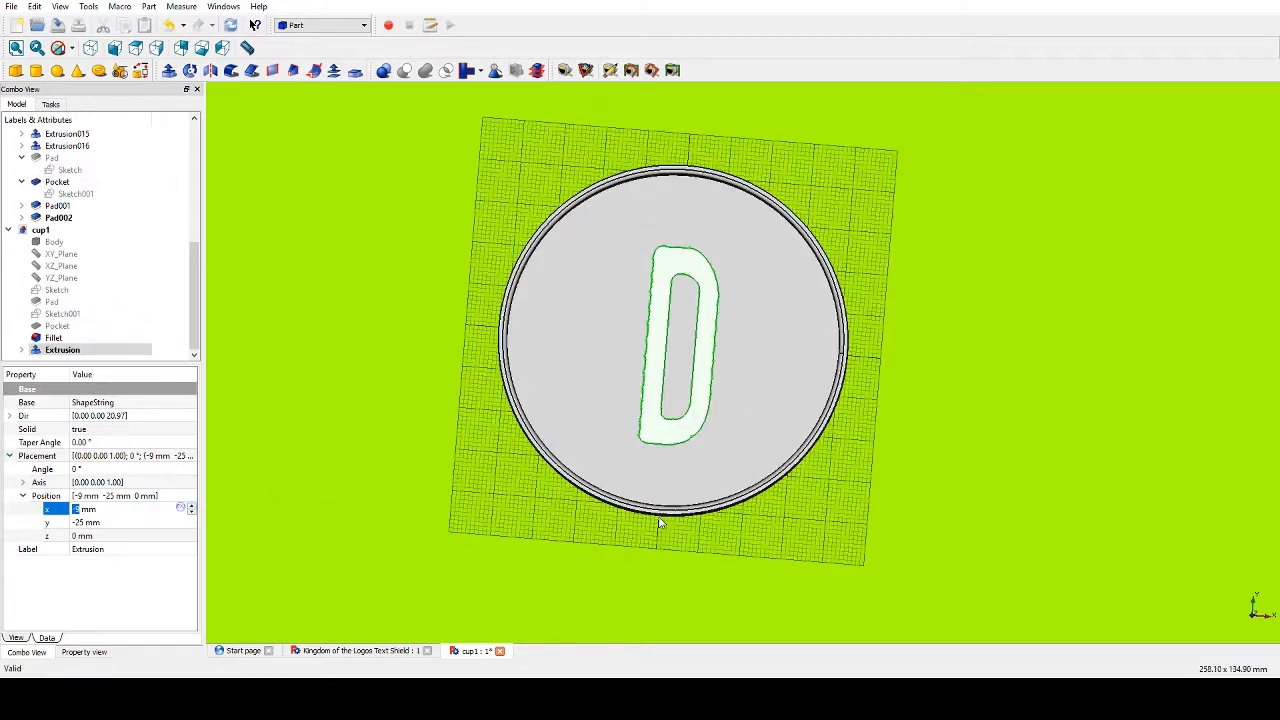
Fuse the filleted cup and the extruded letter D with a boolean union.
{"action": "left_click", "coordinate": [369, 339]}
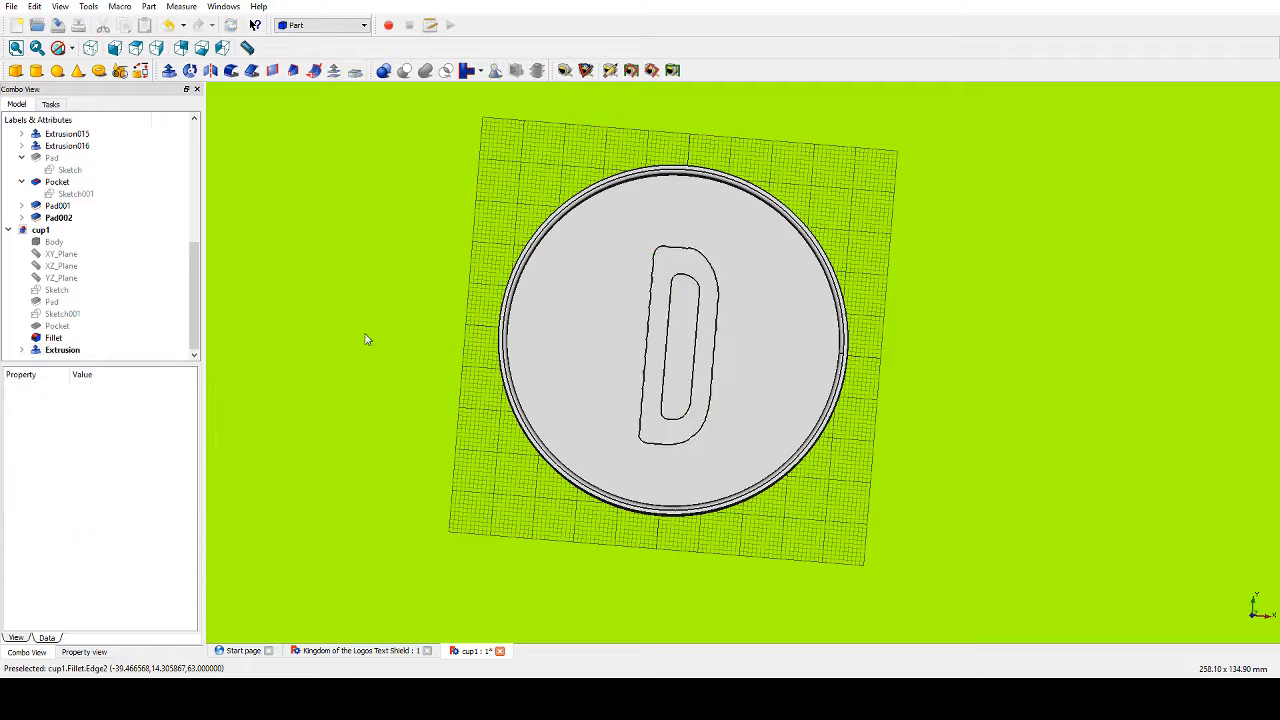
{"action": "left_click", "coordinate": [60, 338]}
{"action": "left_click", "coordinate": [316, 340]}
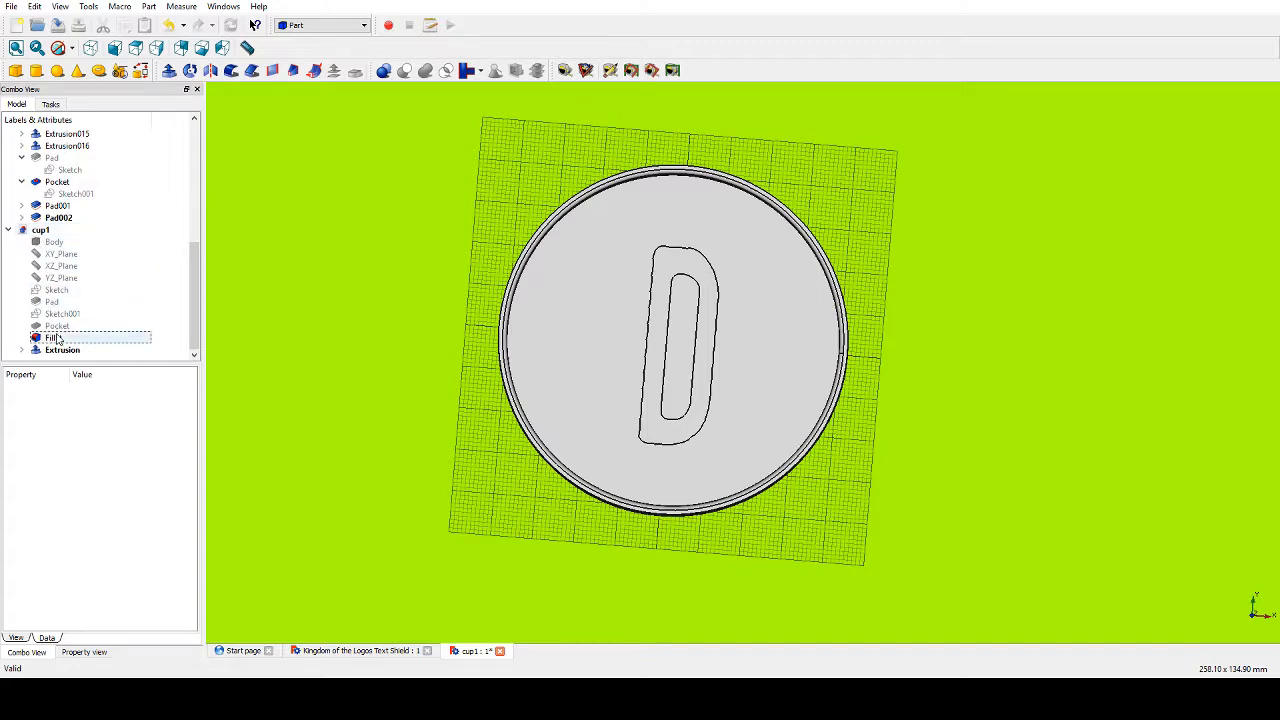
{"action": "left_click", "coordinate": [58, 339]}
{"action": "middle_click_drag", "start_coordinate": [307, 367], "coordinate": [291, 300]}
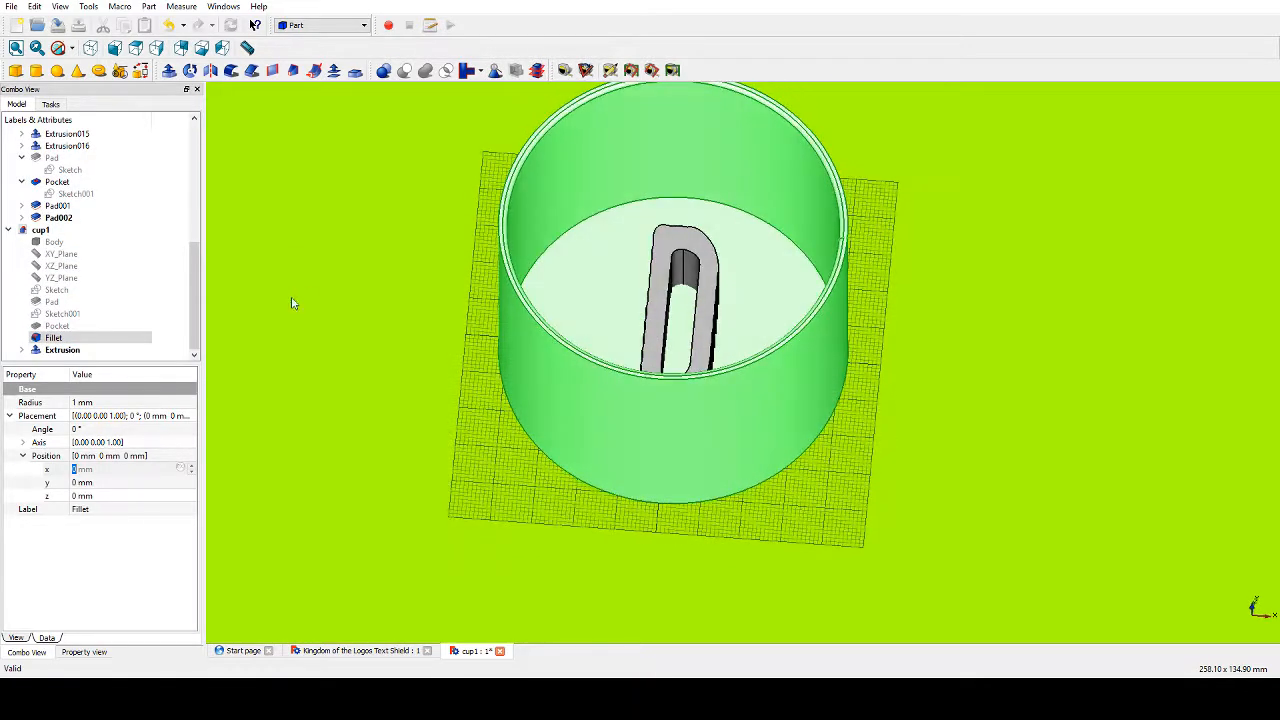
{"action": "left_click", "coordinate": [95, 350], "text": "ctrl"}
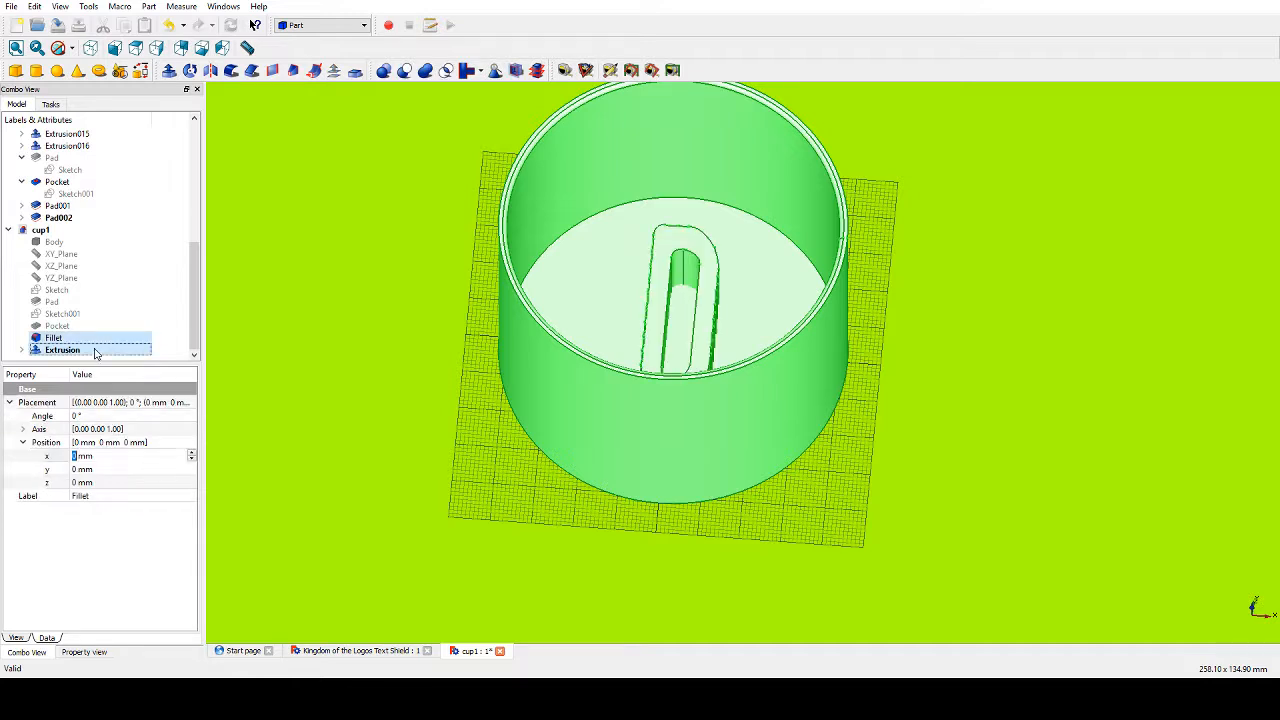
{"action": "left_click", "coordinate": [425, 72]}
Convert the fused cup and letter to a solid and hide the original Fusion object.
{"action": "scroll", "coordinate": [543, 371], "scroll_direction": "down", "scroll_amount": 3}
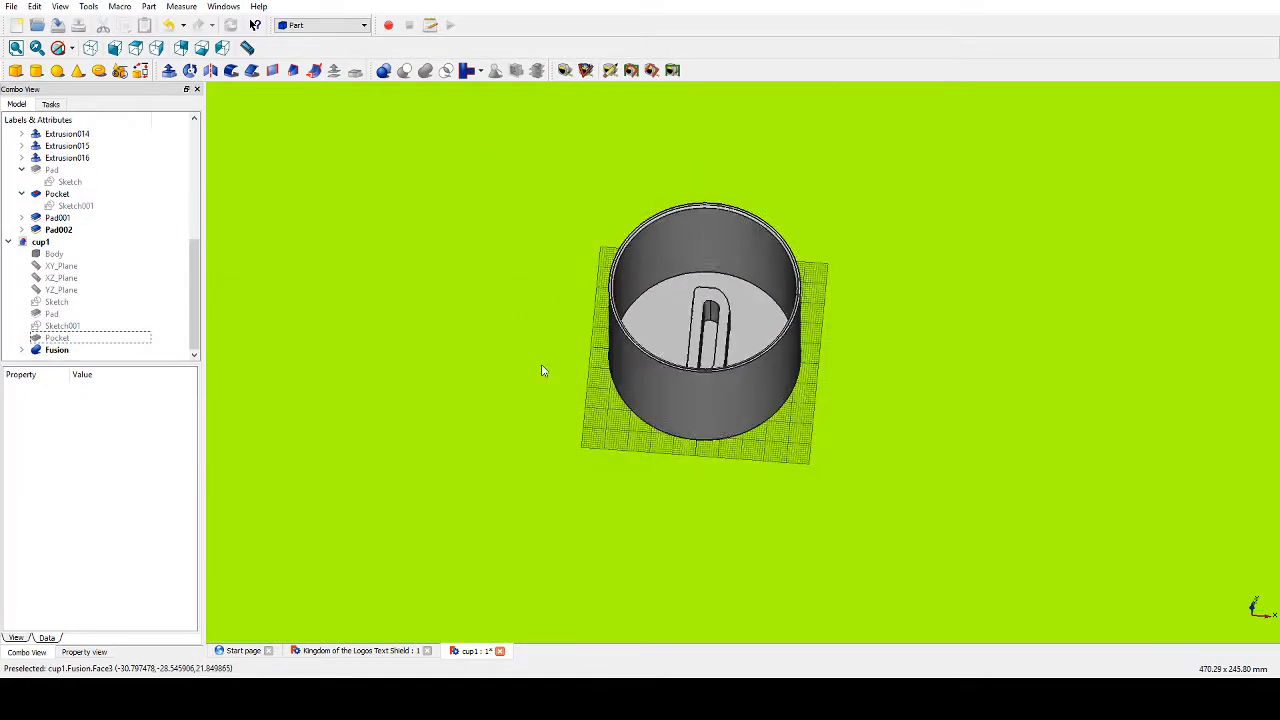
{"action": "middle_click_drag", "start_coordinate": [543, 371], "coordinate": [759, 517]}
{"action": "left_click", "coordinate": [57, 350]}
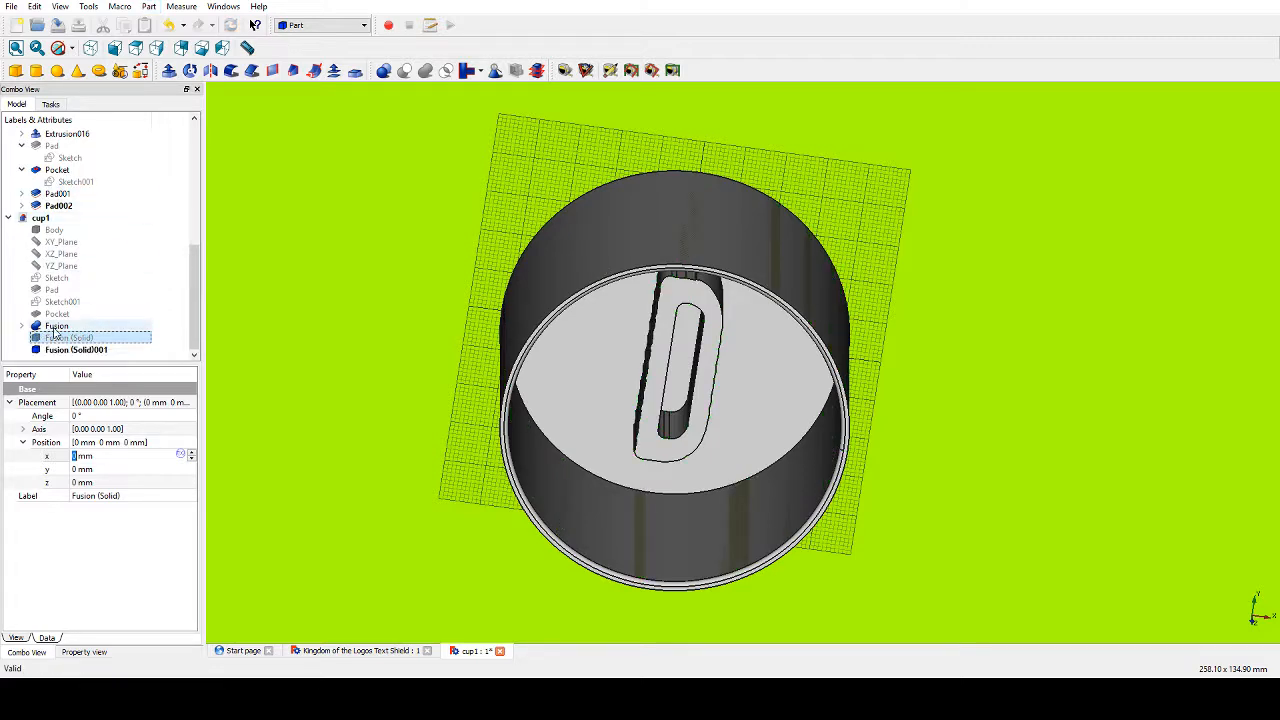
{"action": "left_click", "coordinate": [68, 328]}
{"action": "left_click", "coordinate": [62, 350]}
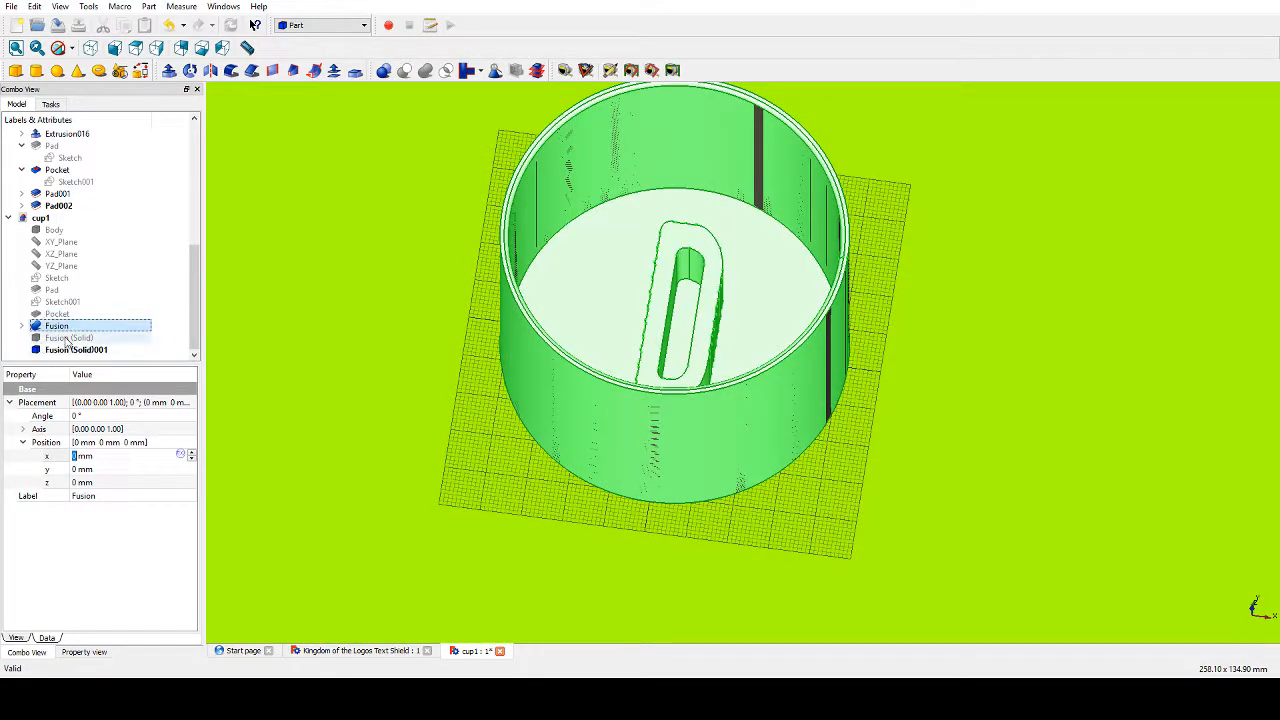
{"action": "left_click", "coordinate": [58, 328]}
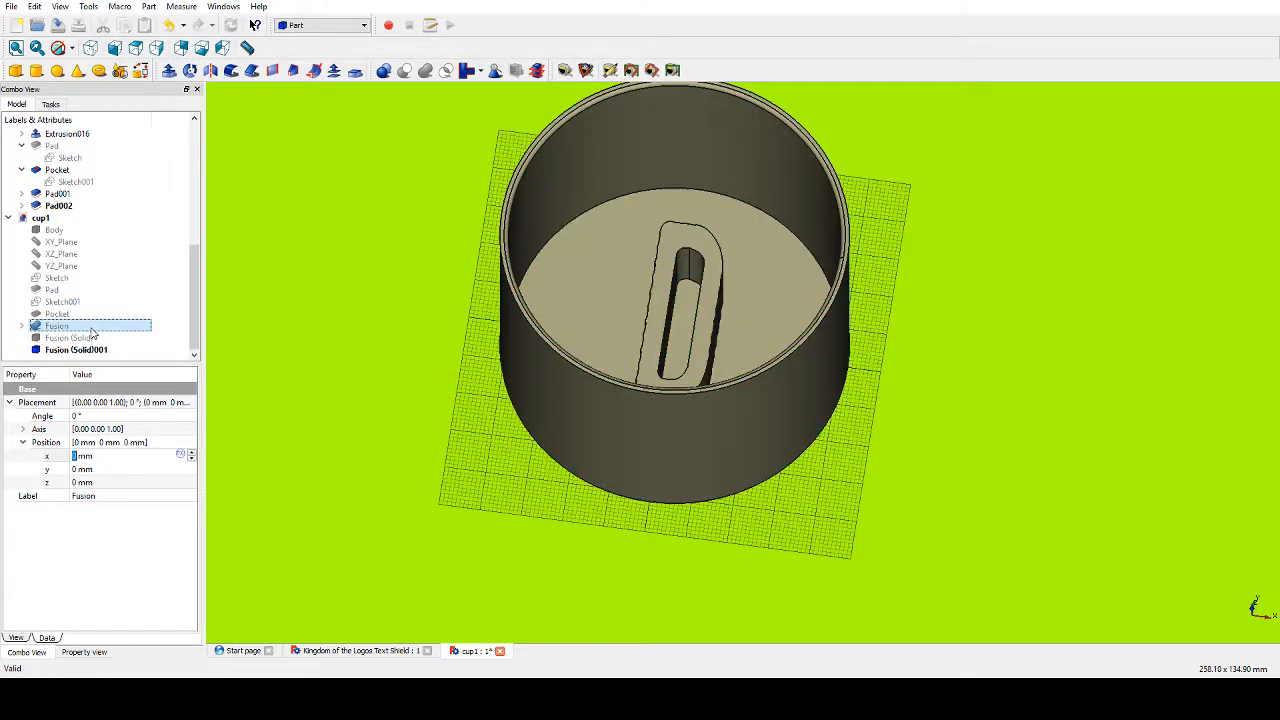
Switch to the Part Design workbench and start a sketch on the top face of the letter D.
{"action": "scroll", "coordinate": [720, 330], "scroll_direction": "up", "scroll_amount": 5}
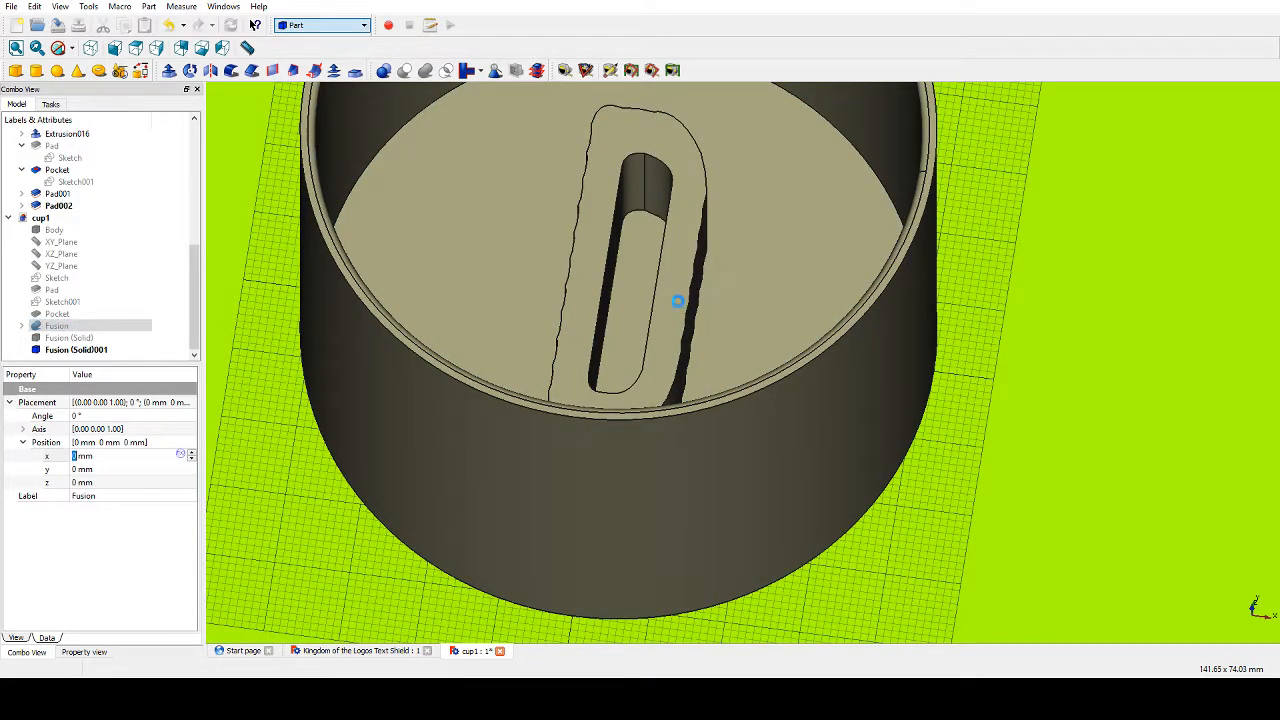
{"action": "scroll", "coordinate": [670, 250], "scroll_direction": "down", "scroll_amount": 1}
{"action": "middle_click_drag", "start_coordinate": [672, 248], "coordinate": [682, 295]}
{"action": "middle_click_drag", "start_coordinate": [443, 374], "coordinate": [650, 205]}
{"action": "left_click", "coordinate": [650, 205]}
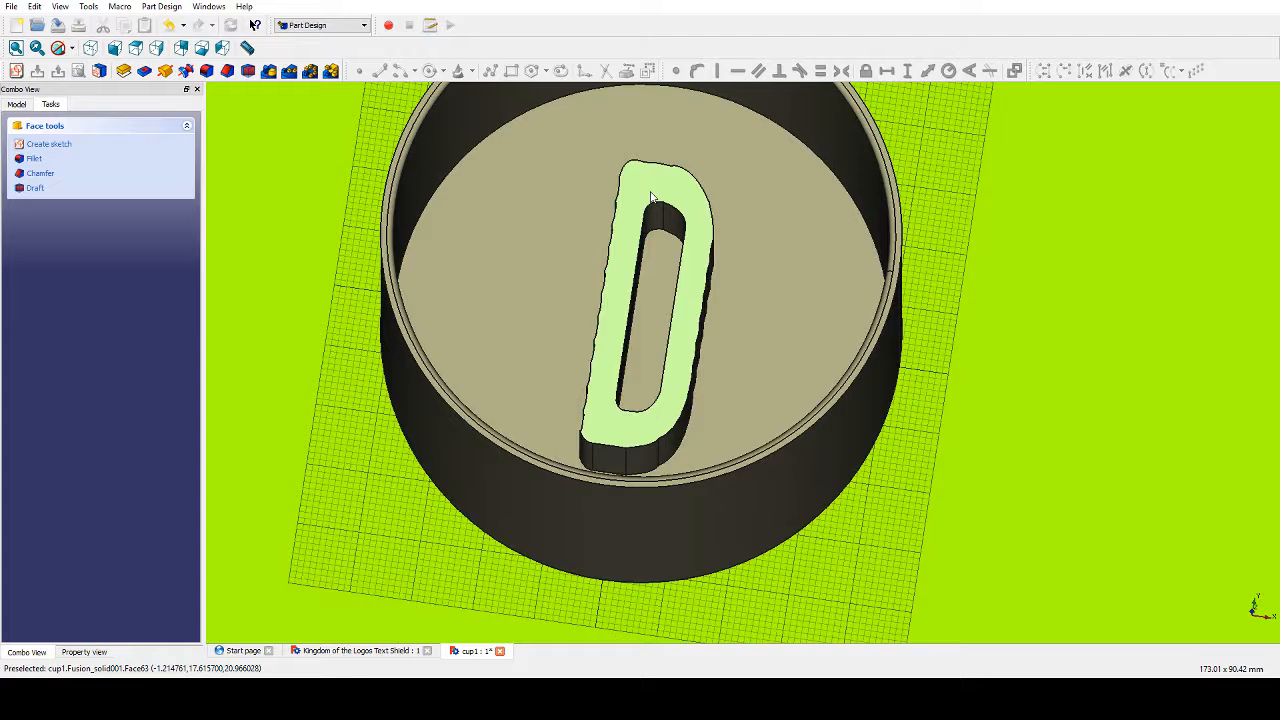
{"action": "left_click", "coordinate": [16, 70]}
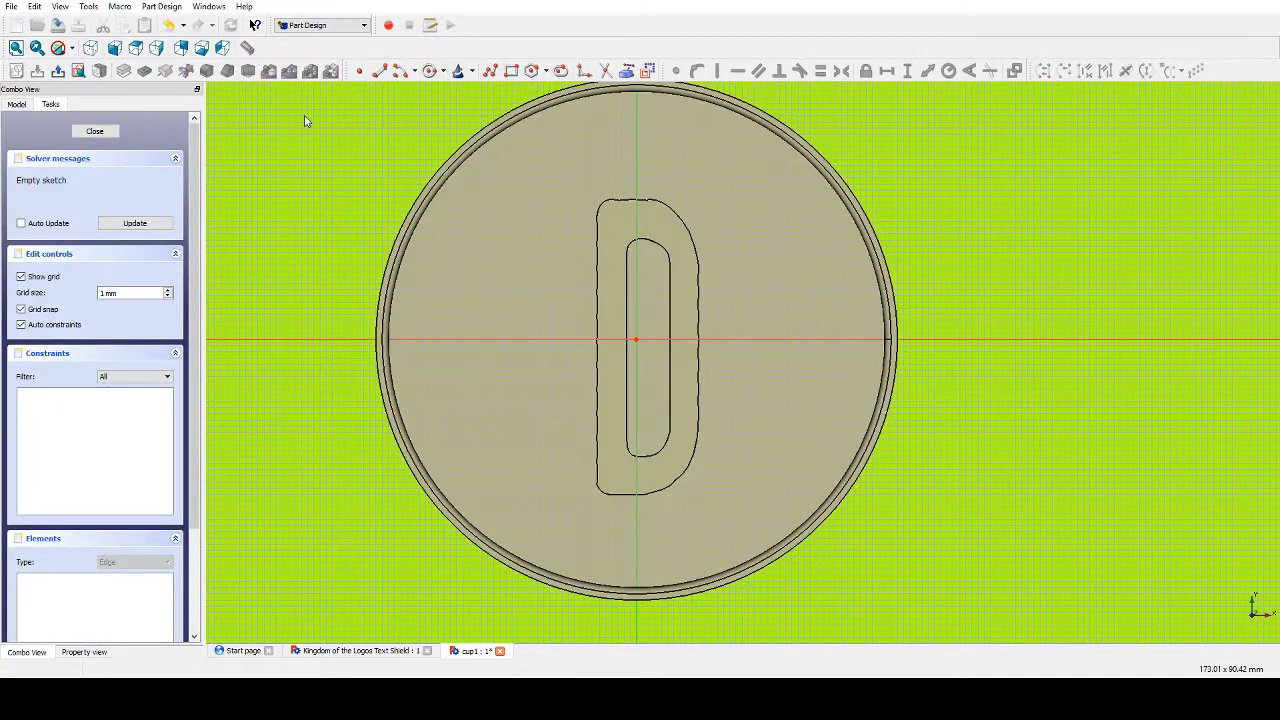
Sketch a circle centred on the origin, large enough to enclose the whole letter D, and close the sketch.
{"action": "left_click", "coordinate": [429, 71]}
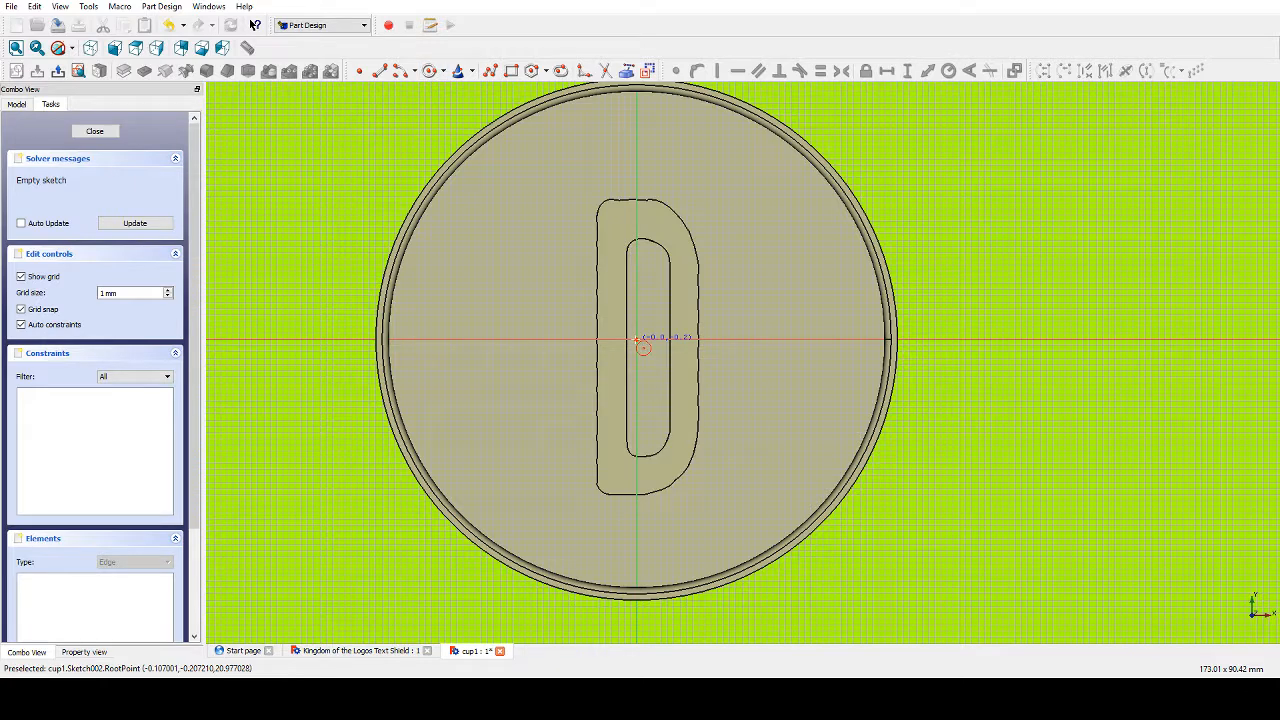
{"action": "left_click", "coordinate": [636, 340]}
{"action": "left_click", "coordinate": [736, 490]}
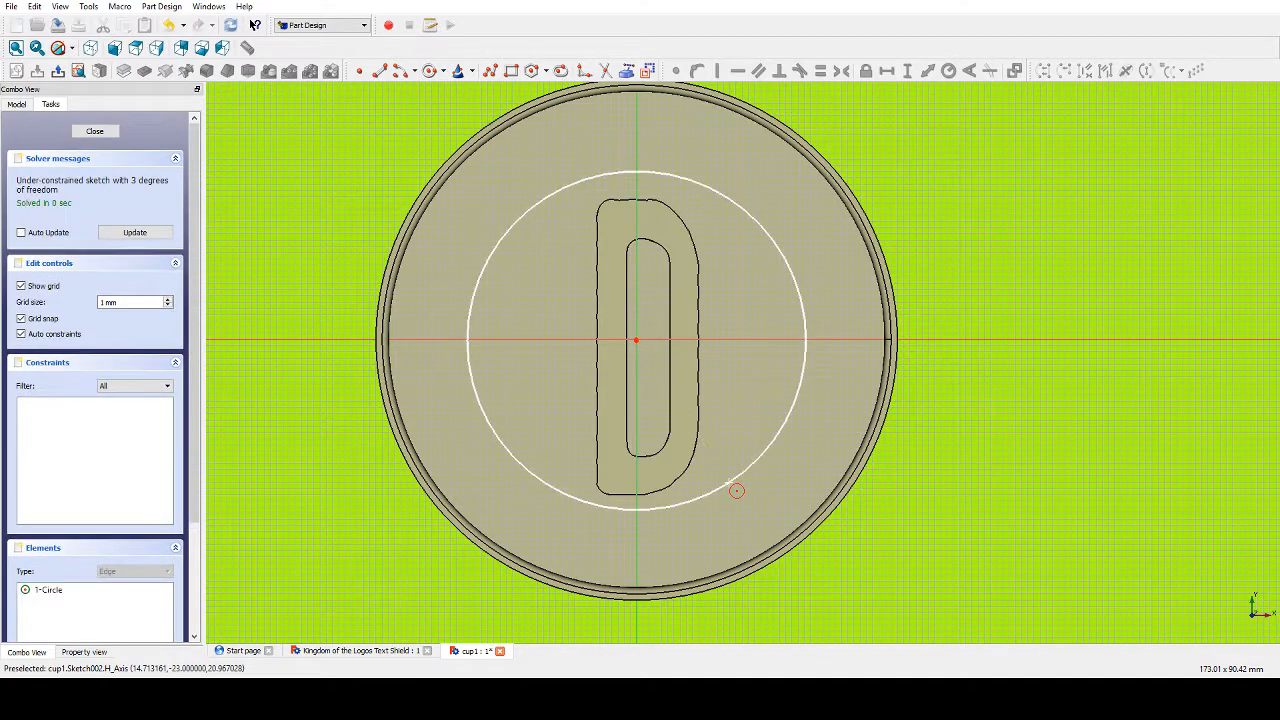
{"action": "left_click", "coordinate": [90, 133]}
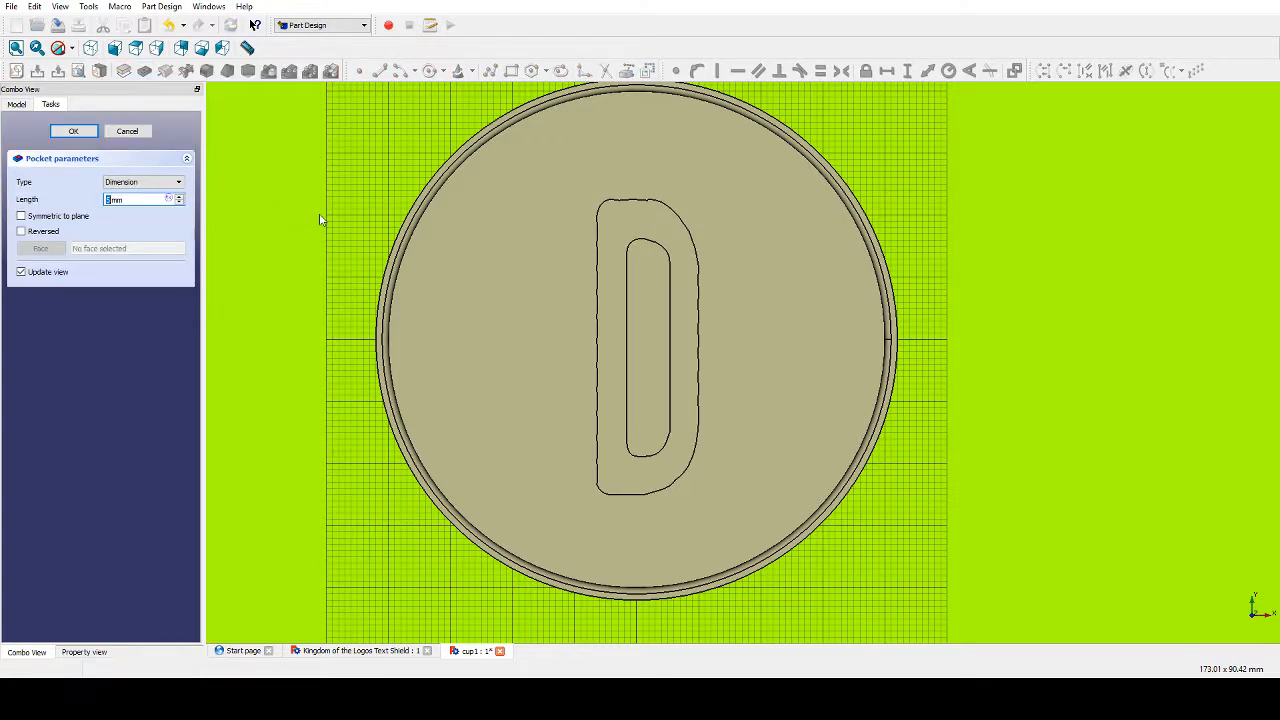
Try pocket lengths of 7, 20 and 14 mm for trimming the height of the letter D inside the cup.
{"action": "middle_click_drag", "start_coordinate": [500, 347], "coordinate": [470, 298]}
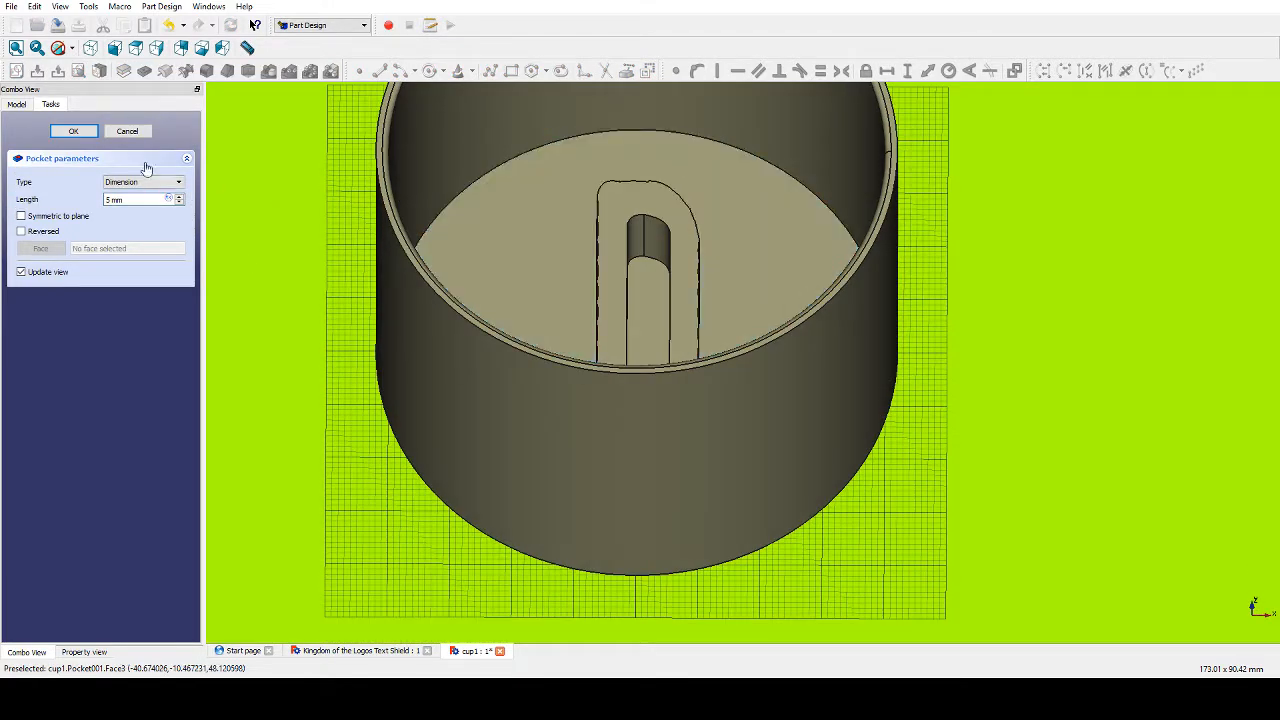
{"action": "left_click", "coordinate": [181, 201]}
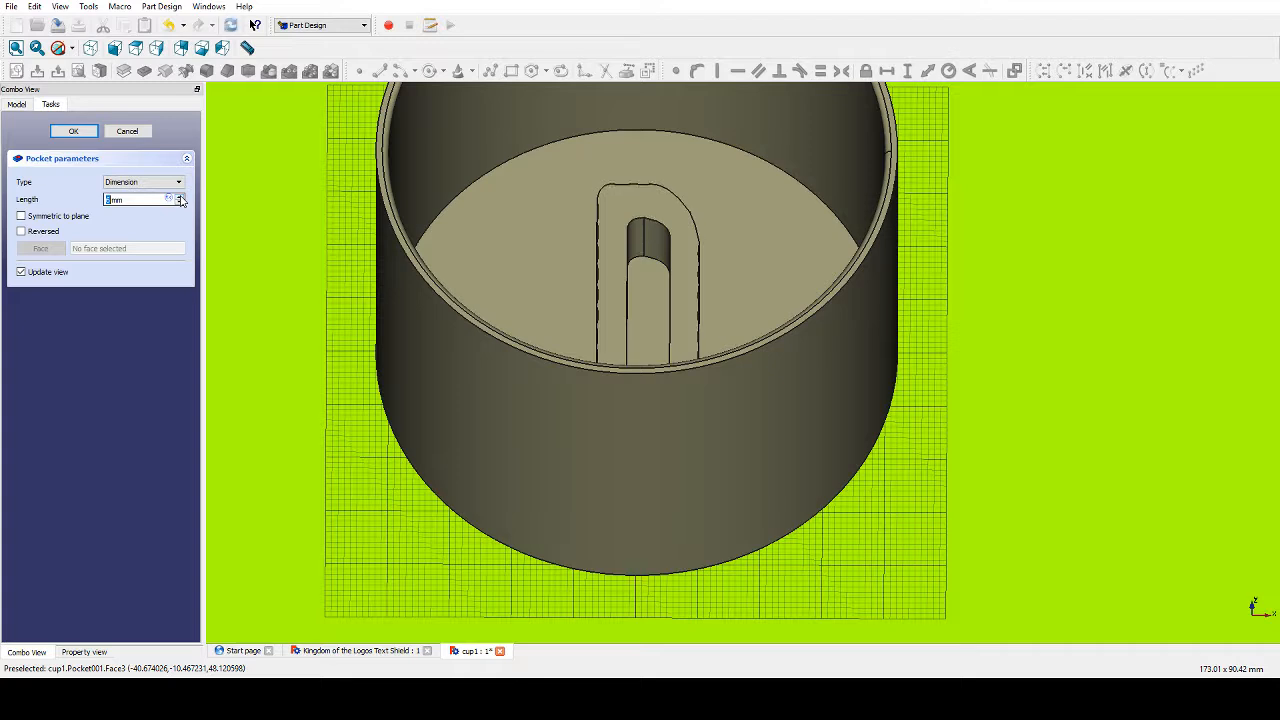
{"action": "left_click", "coordinate": [181, 201]}
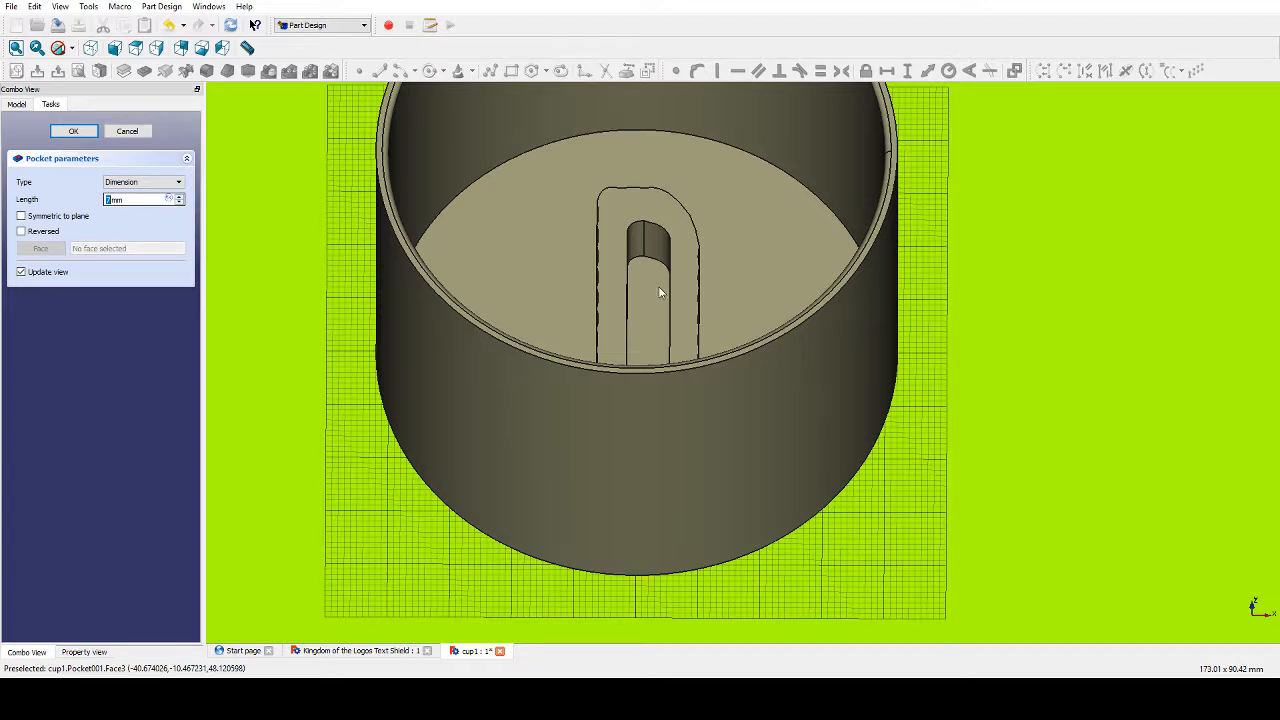
{"action": "type", "text": "20"}
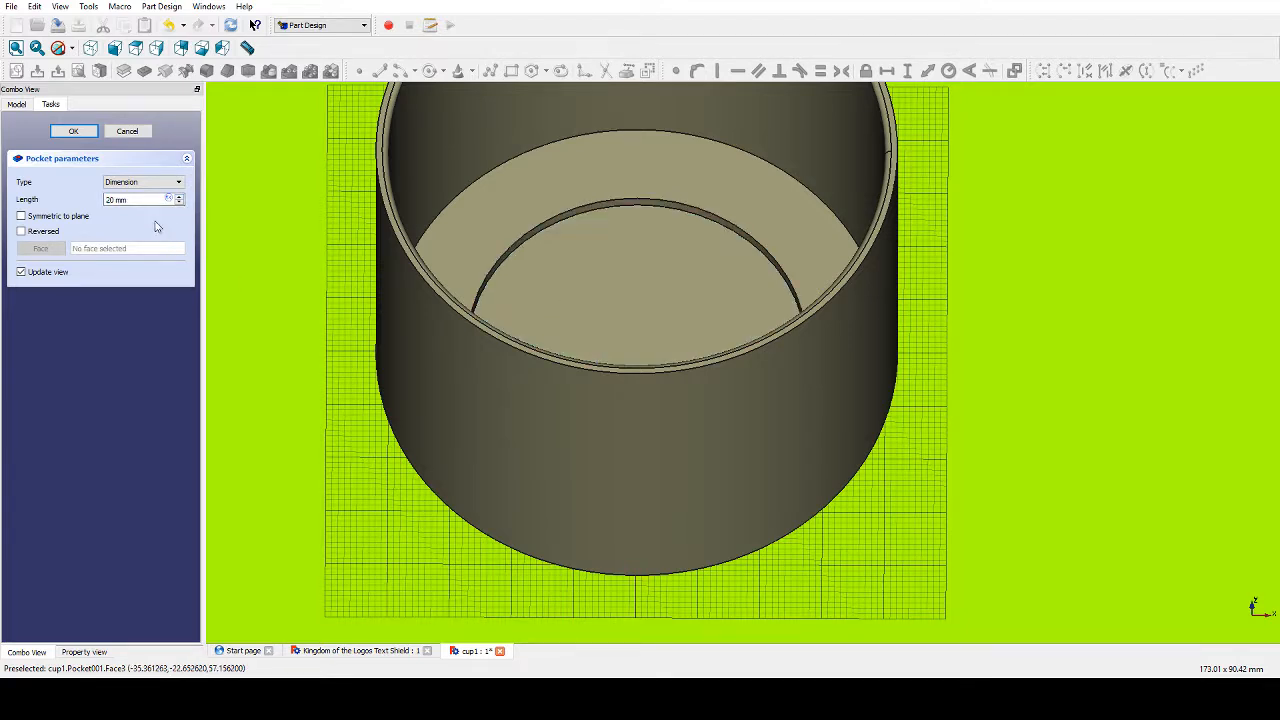
{"action": "left_click", "coordinate": [181, 204]}
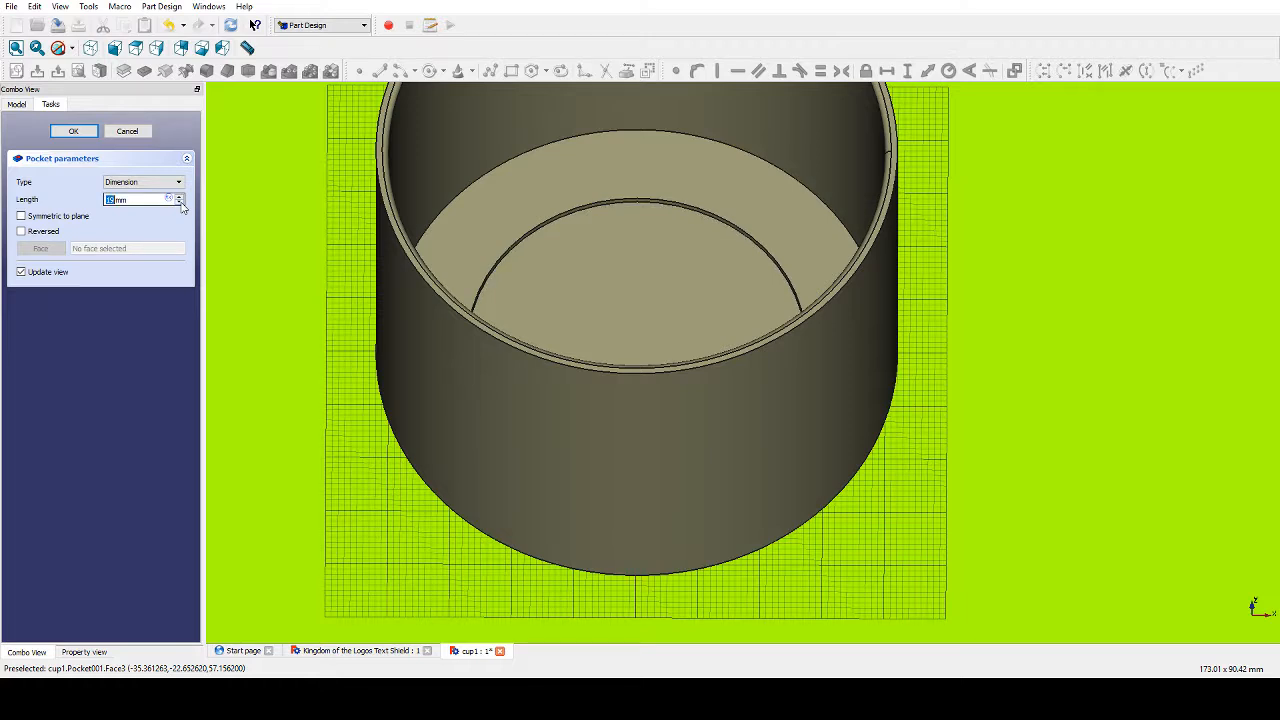
{"action": "left_click", "coordinate": [181, 204]}
{"action": "middle_click_drag", "start_coordinate": [534, 307], "coordinate": [540, 349]}
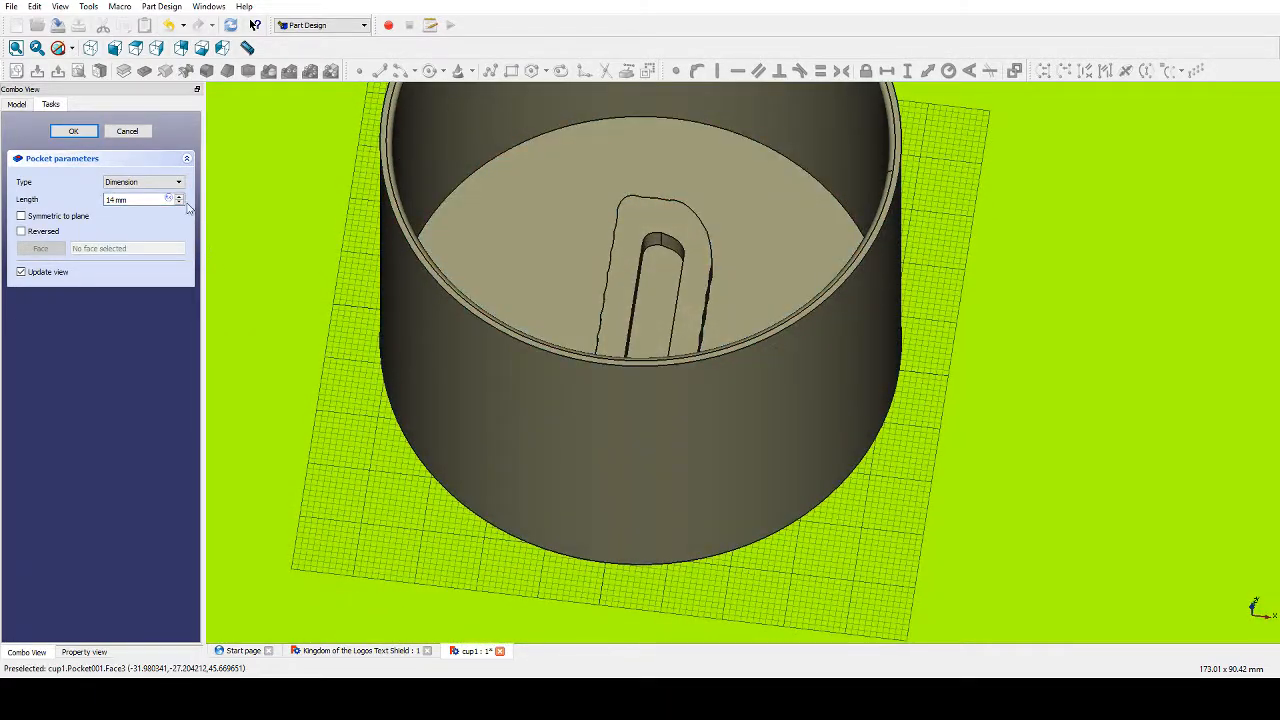
Set the pocket length to 17 mm to lower the letter D on the cup floor, and accept the pocket.
{"action": "left_click", "coordinate": [182, 203]}
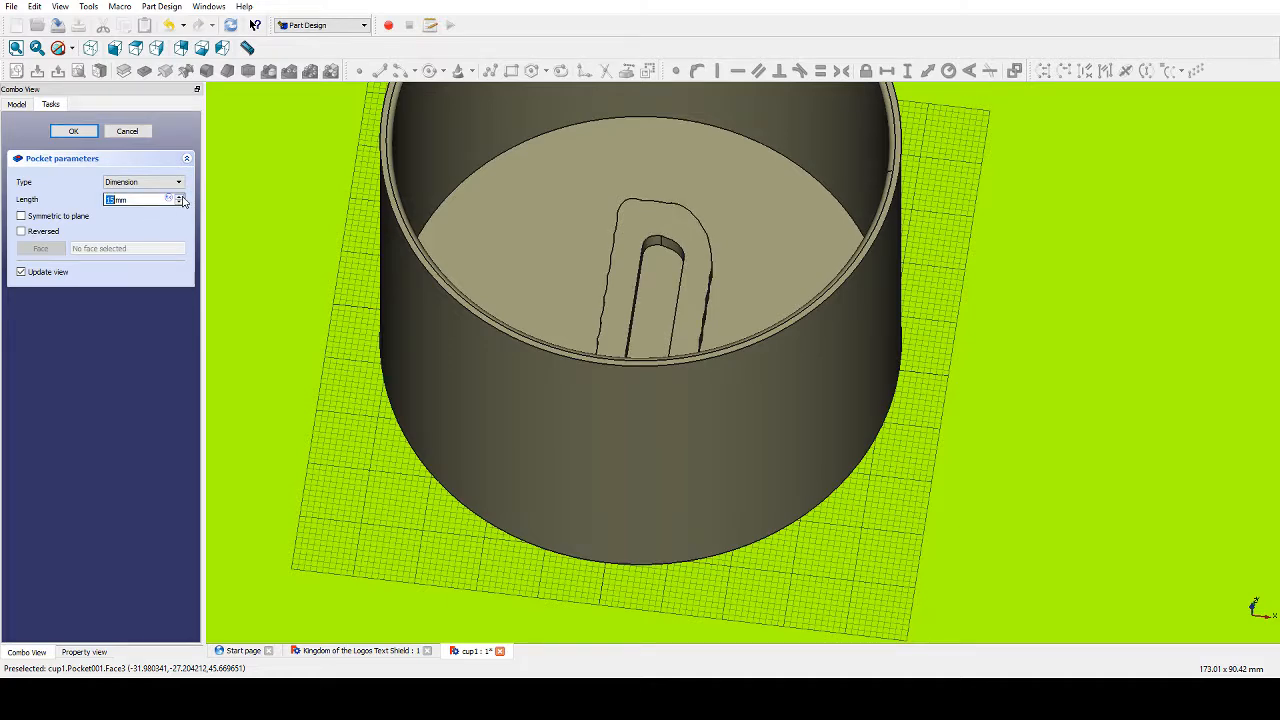
{"action": "left_click", "coordinate": [181, 199]}
{"action": "middle_click_drag", "start_coordinate": [575, 250], "coordinate": [700, 477]}
{"action": "scroll", "coordinate": [697, 537], "scroll_direction": "down", "scroll_amount": 3}
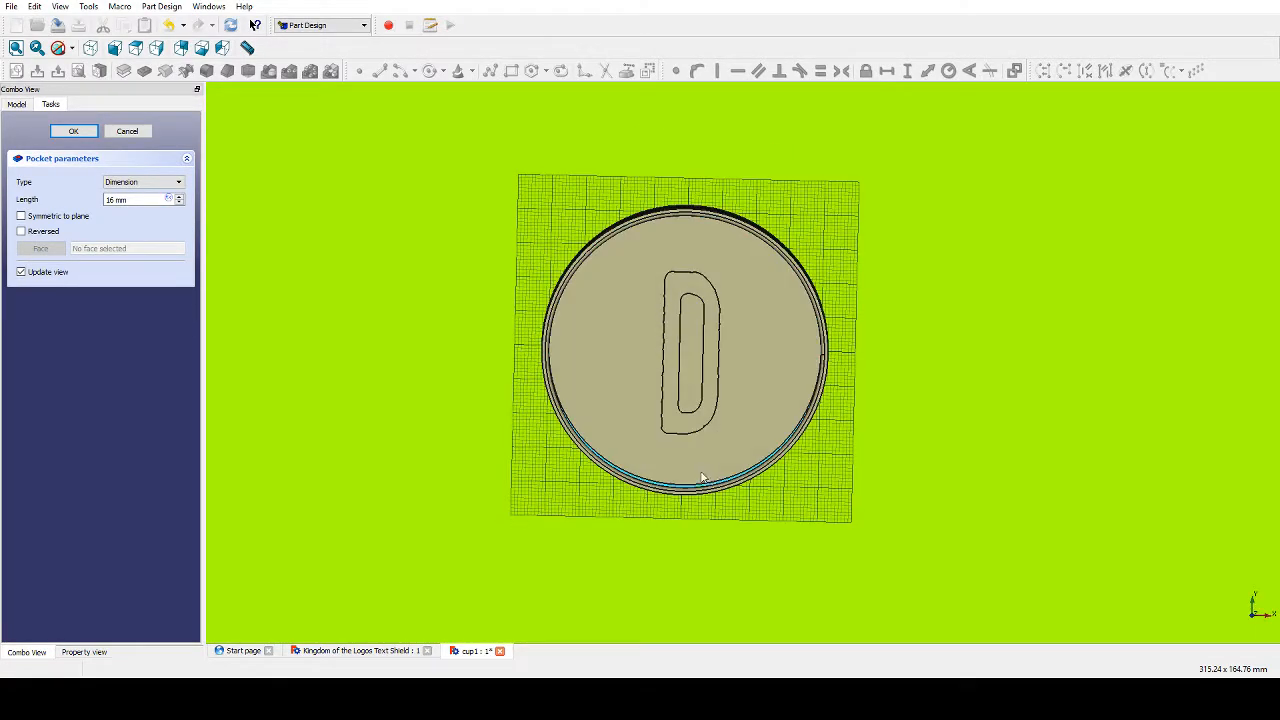
{"action": "left_click", "coordinate": [180, 199]}
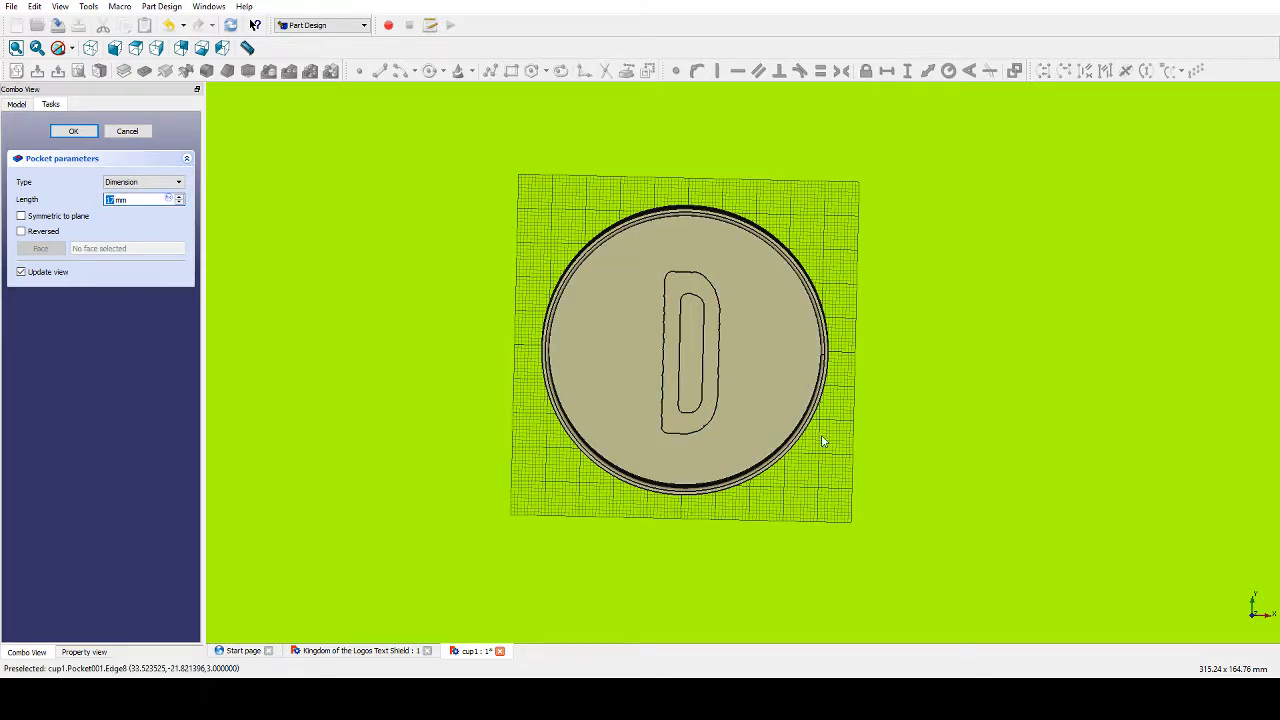
{"action": "middle_click_drag", "start_coordinate": [823, 437], "coordinate": [780, 449]}
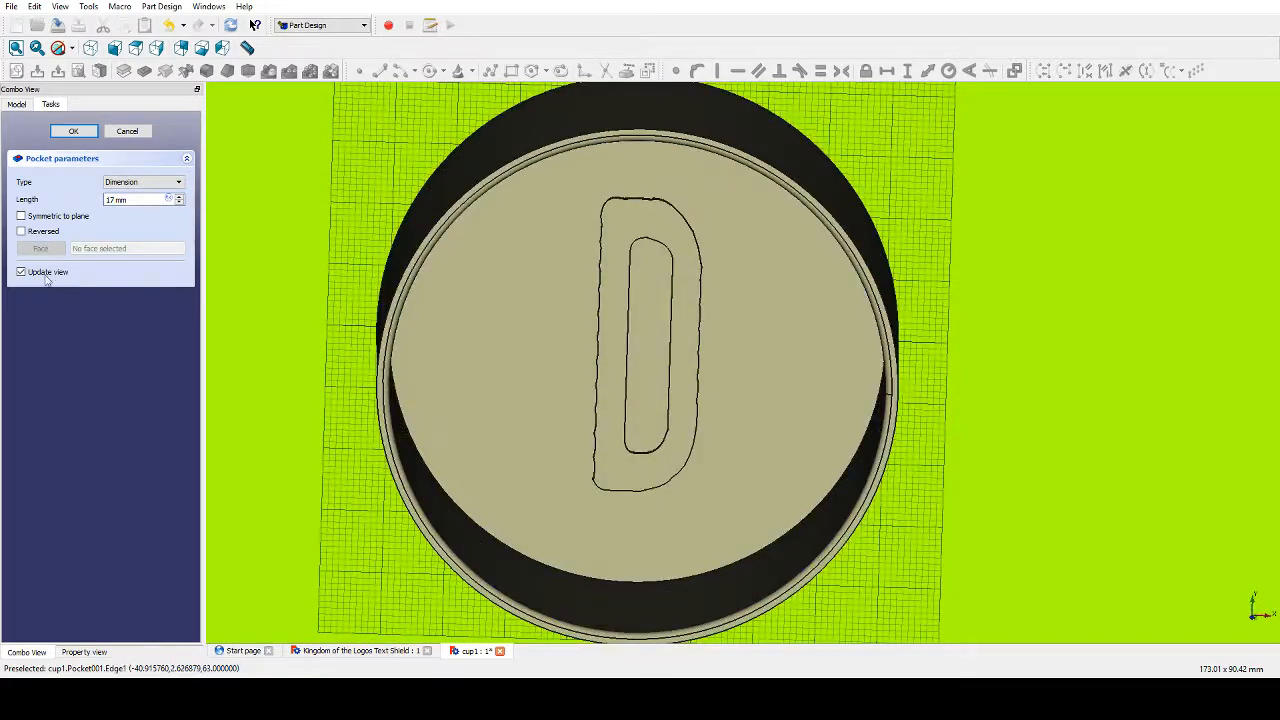
{"action": "left_click", "coordinate": [73, 133]}
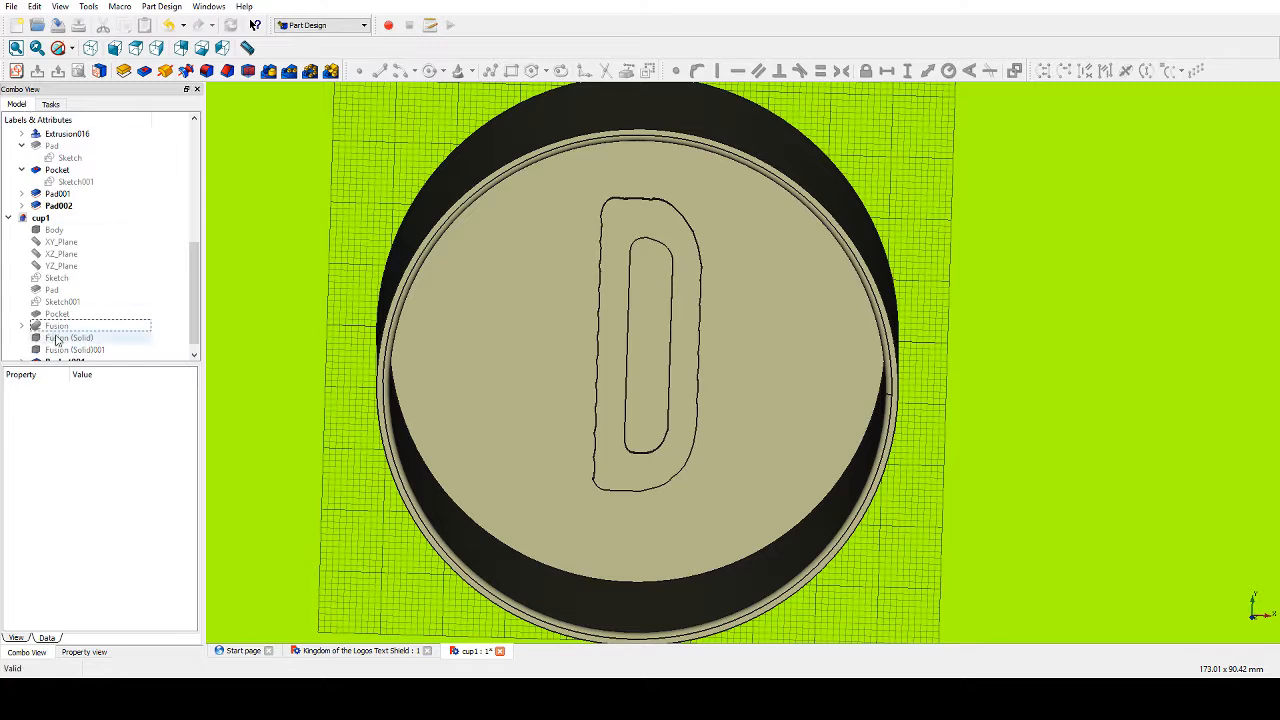
Rename the new pocket feature of the cup1 document as checkpoint in the model tree.
{"action": "left_click", "coordinate": [57, 358]}
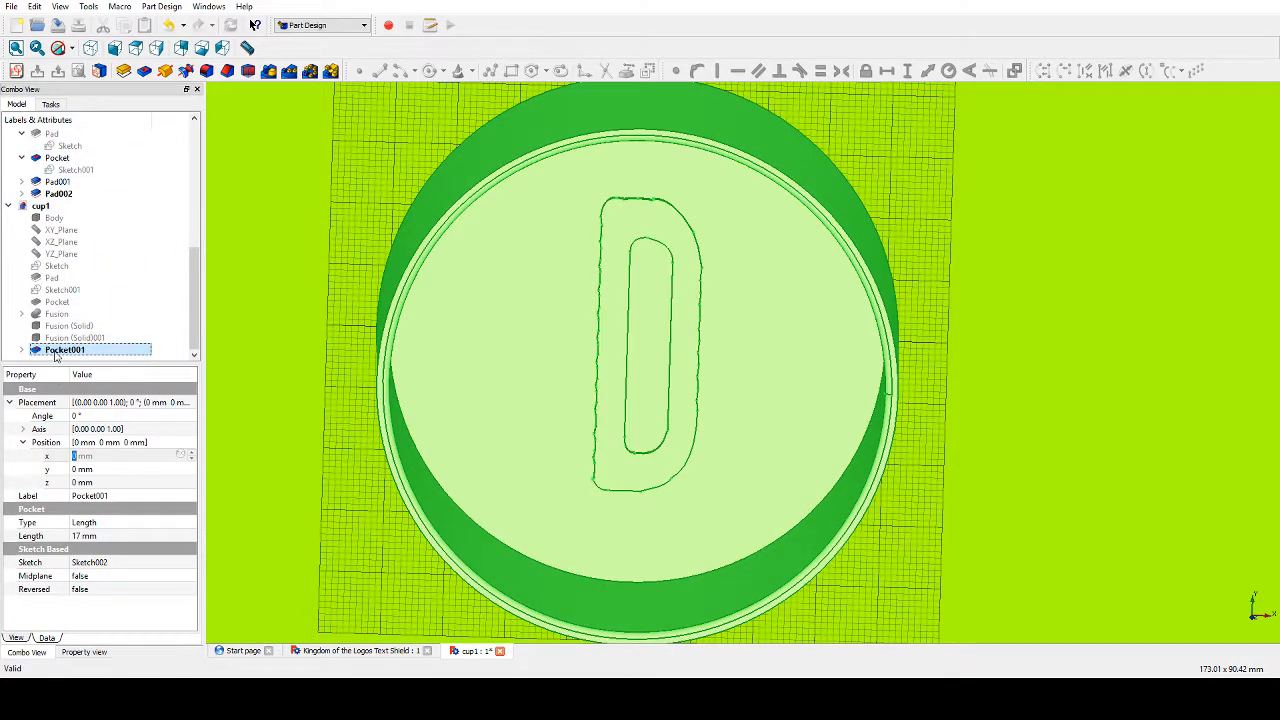
{"action": "left_click", "coordinate": [128, 353]}
{"action": "type", "text": "checkpoint"}
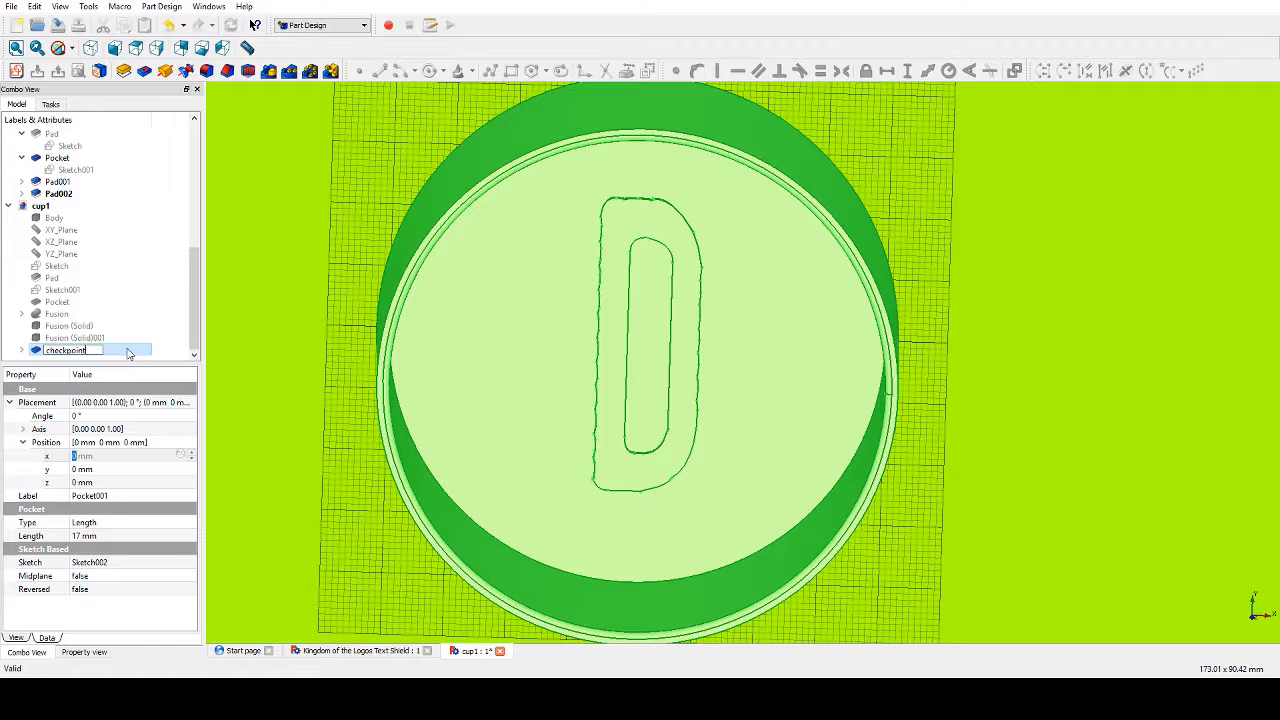
{"action": "key", "text": "Return"}
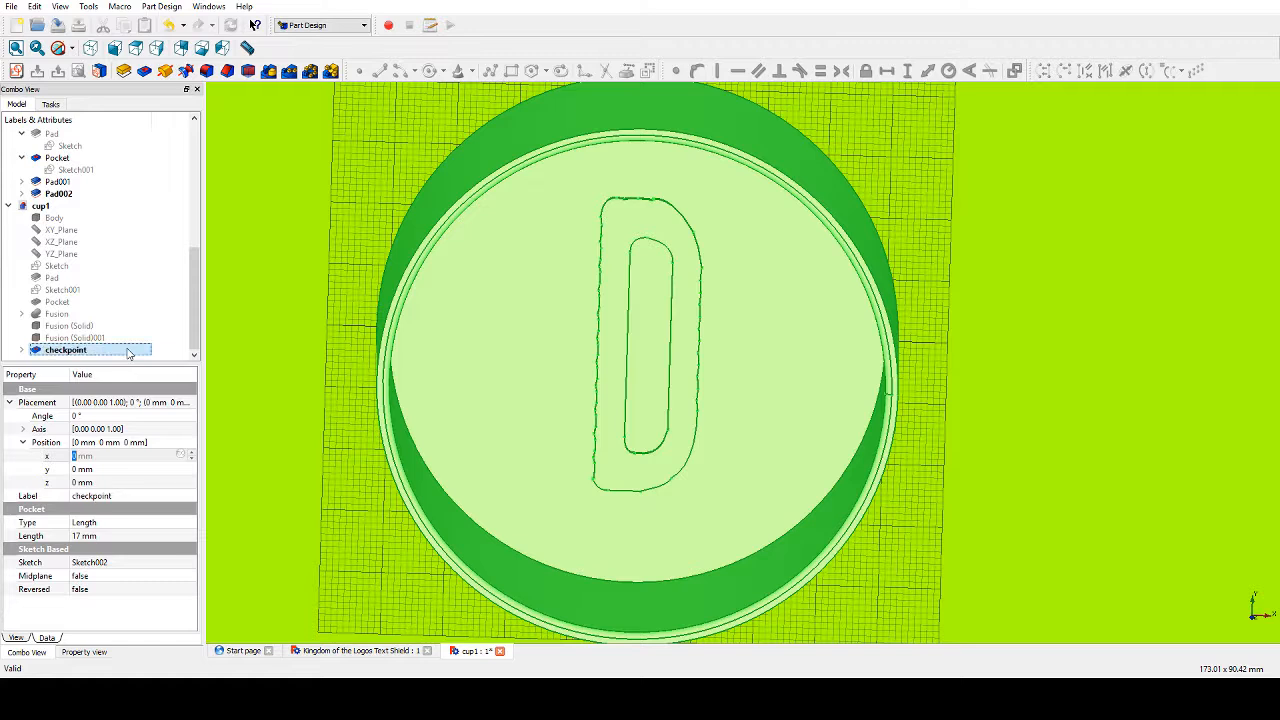